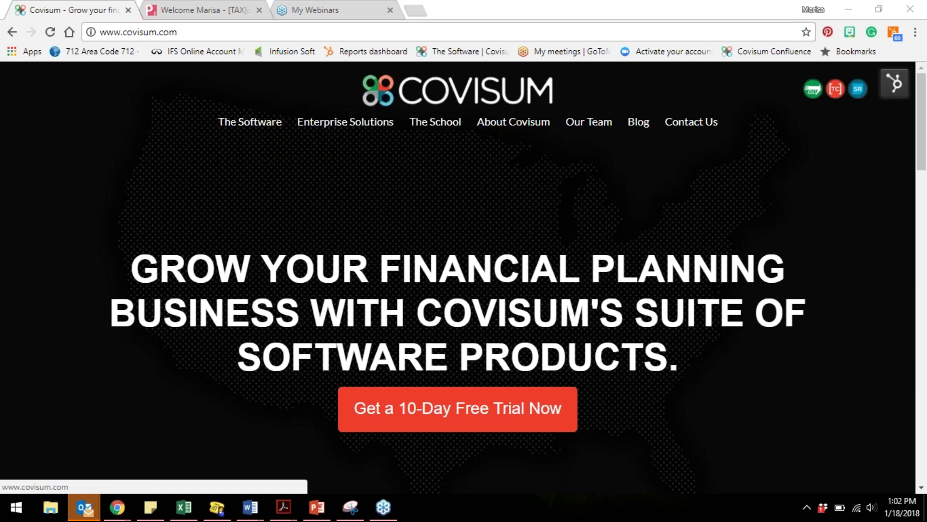
Open the Covisum page that presents the software products and dismiss the voicemail notification.
left_click(241, 125)
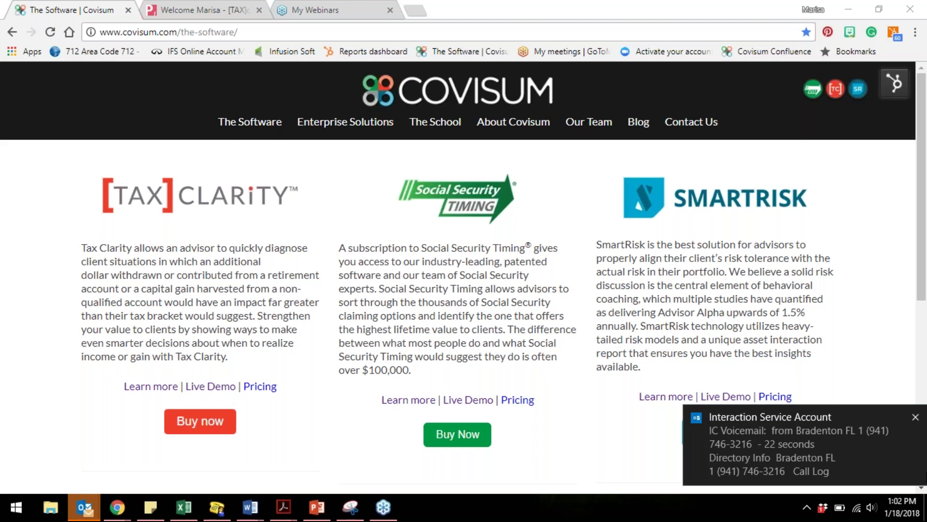
left_click(918, 418)
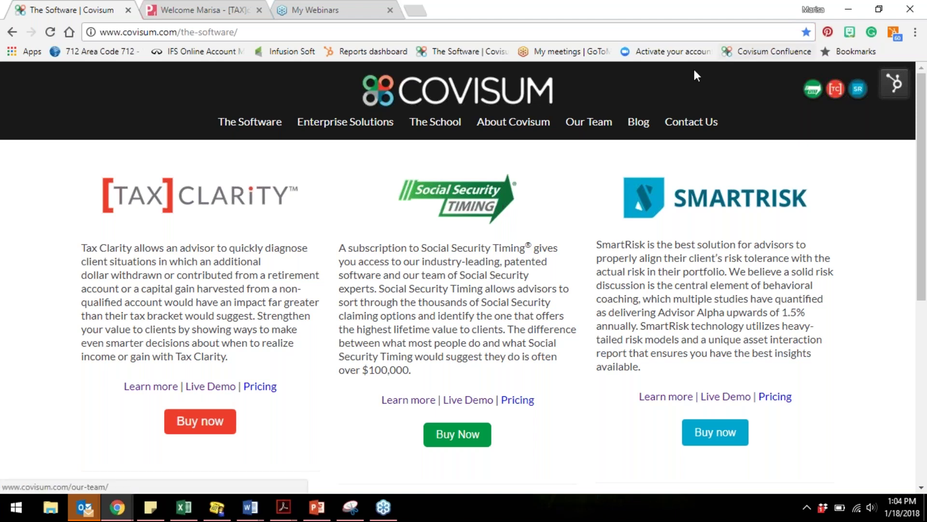
Open the Covisum blog and clear the email address from the email updates subscription form.
left_click(639, 122)
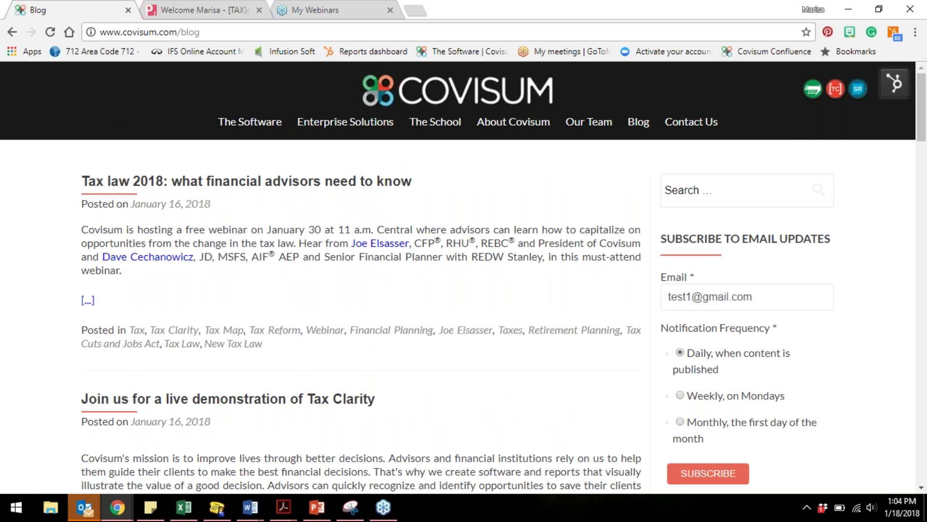
left_click(793, 297)
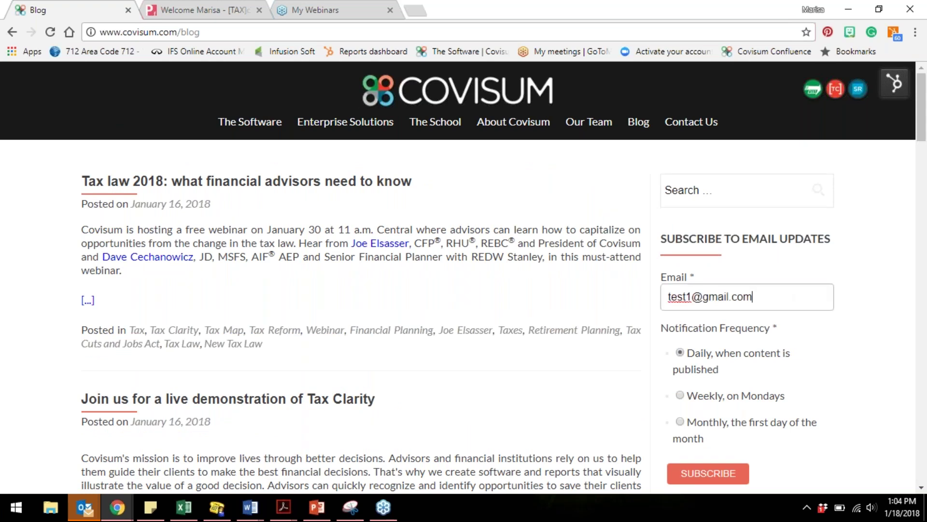
key("BackSpace")
key("BackSpace")
key("BackSpace")
key("BackSpace")
key("BackSpace")
key("BackSpace")
key("BackSpace")
key("BackSpace")
key("BackSpace")
key("BackSpace")
key("BackSpace")
key("BackSpace")
key("BackSpace")
key("BackSpace")
key("BackSpace")
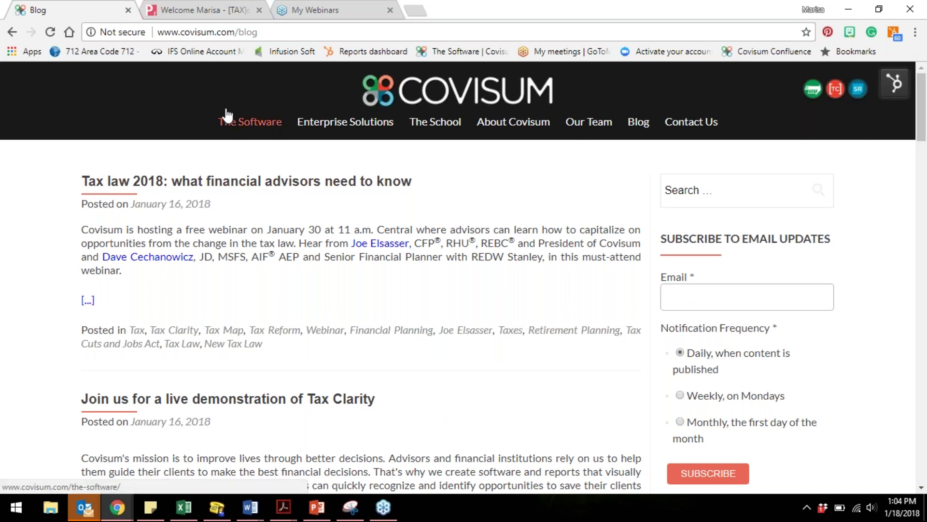
Switch to Tax Clarity and review the training videos and resources in the account settings, dismissing incoming mail notifications.
left_click(194, 12)
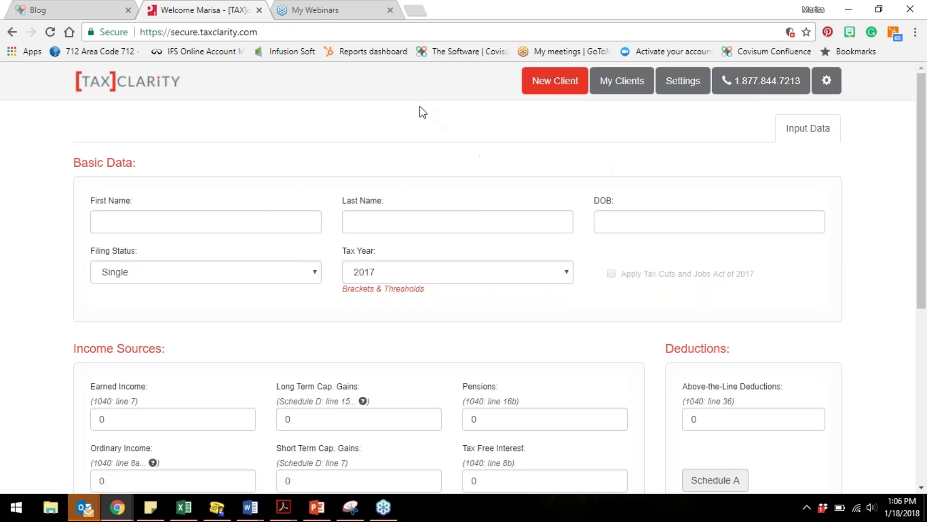
left_click(683, 82)
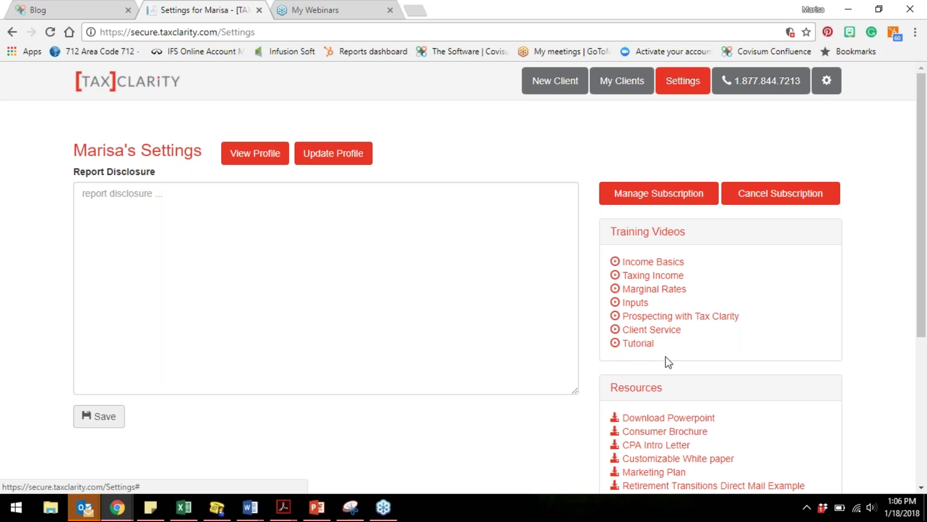
left_click_drag(924, 318, 921, 362)
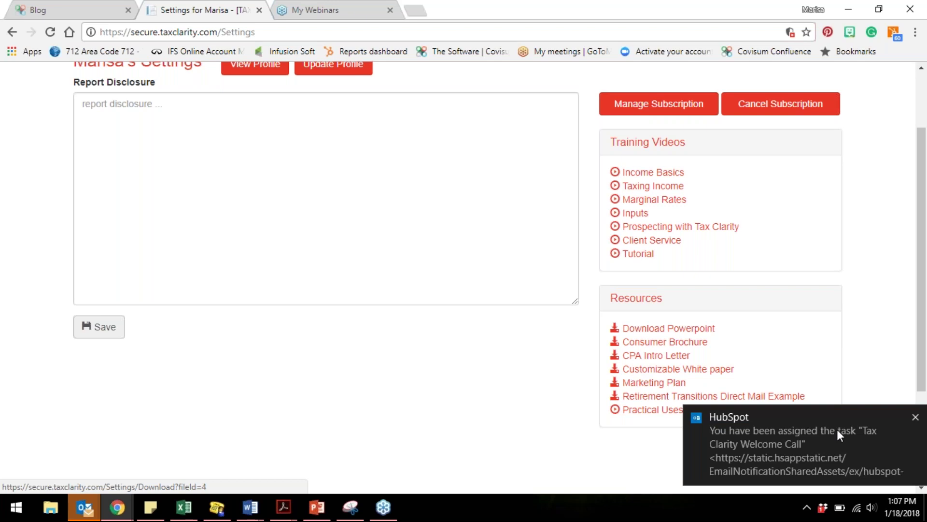
left_click(916, 419)
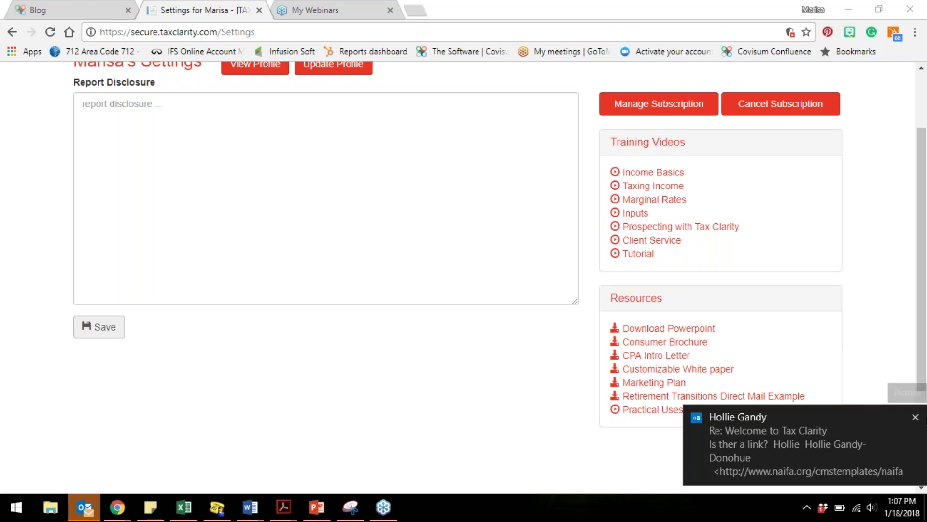
left_click(916, 418)
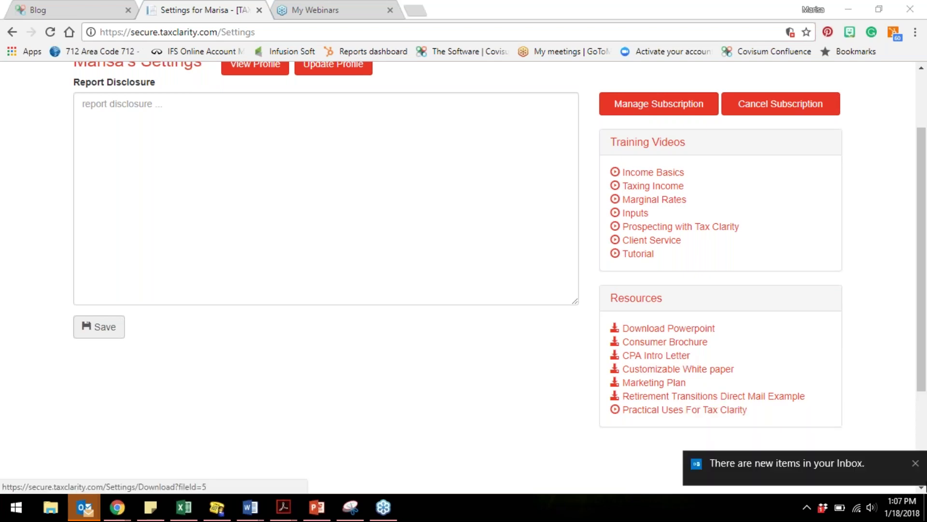
left_click(915, 463)
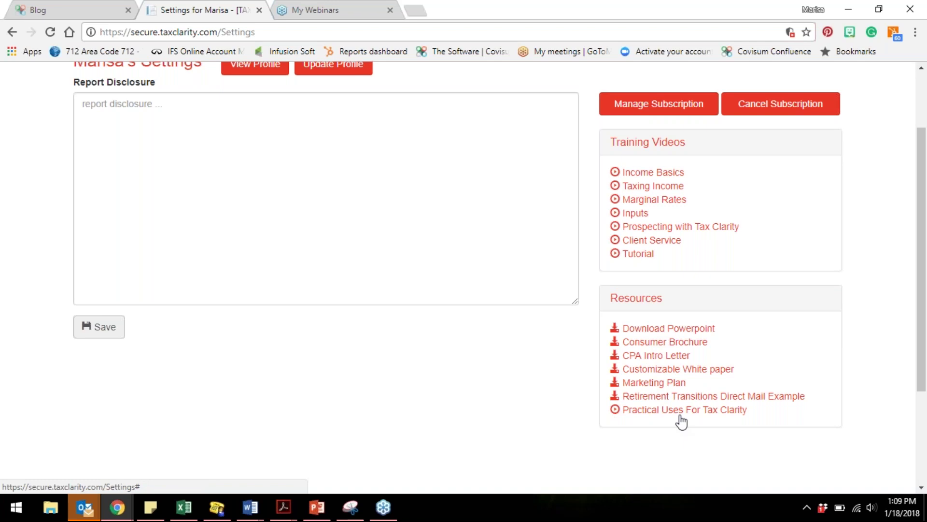
left_click_drag(921, 251, 919, 145)
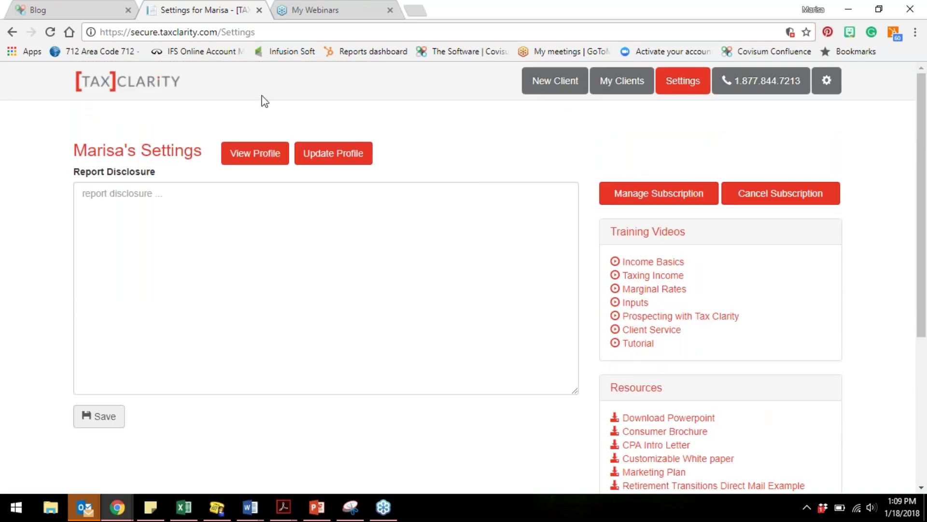
Open a new client form and examine its basic data, income source and deduction fields, including the 1040 line hints.
left_click(555, 83)
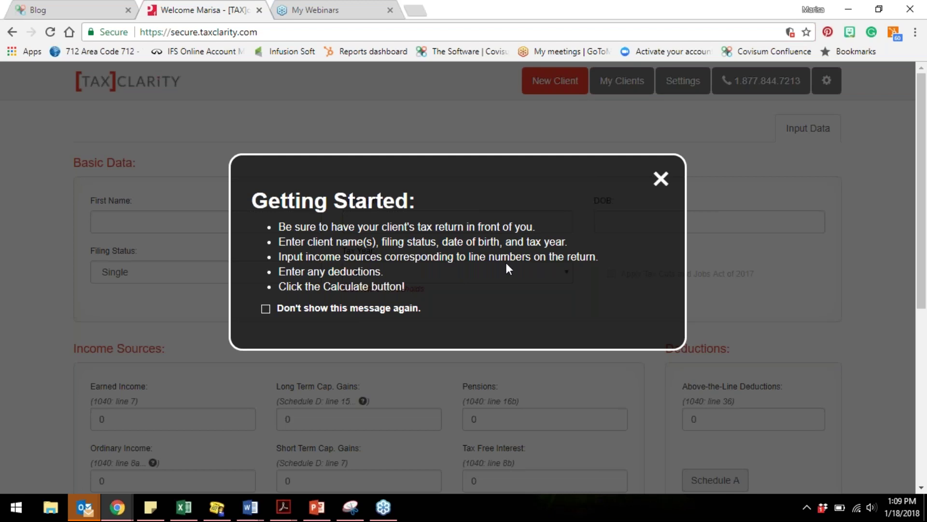
left_click(660, 182)
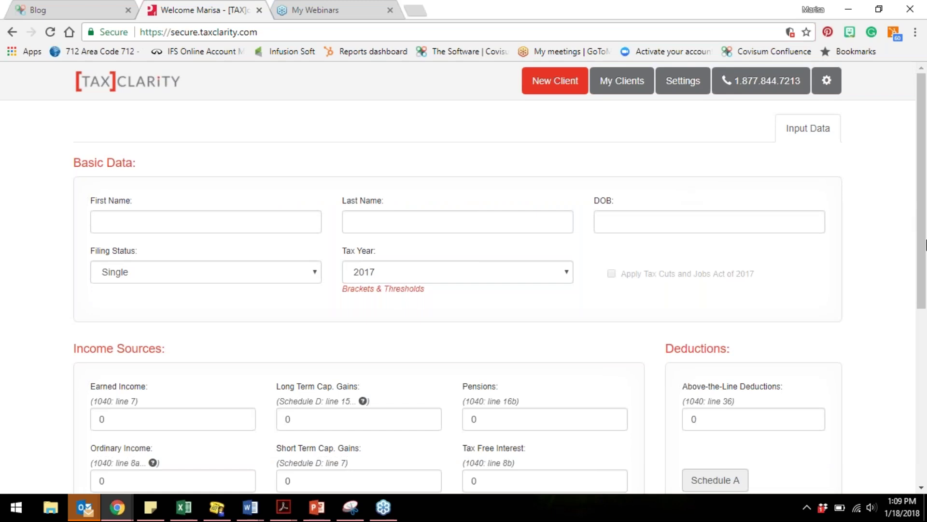
left_click_drag(923, 247, 916, 317)
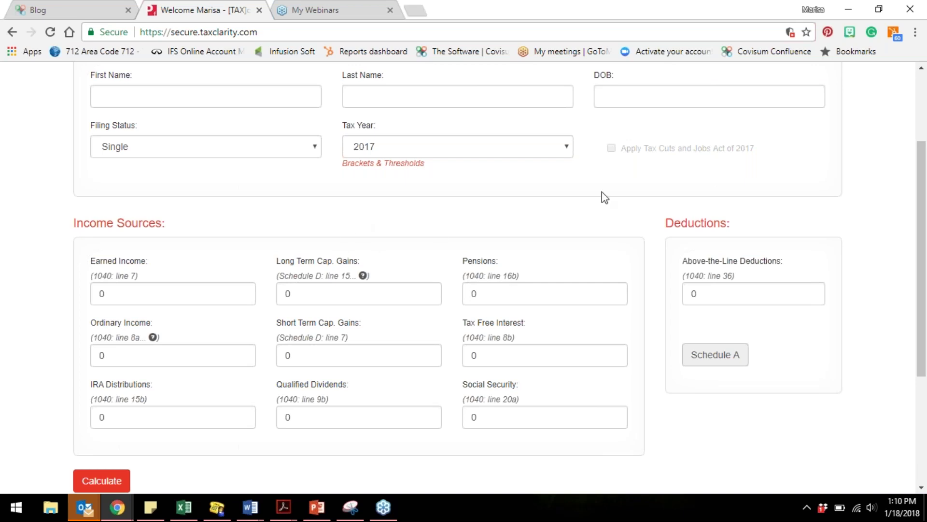
scroll(913, 263, "up", 1)
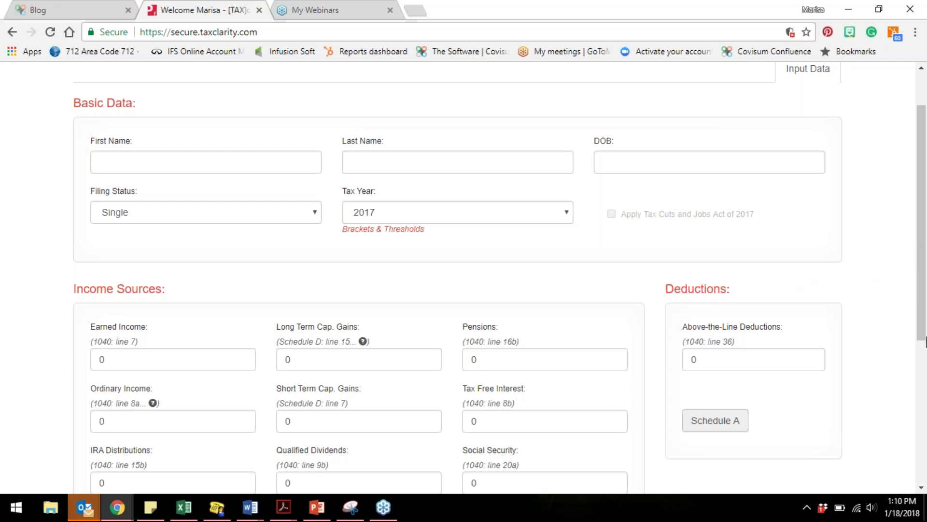
left_click_drag(920, 338, 919, 295)
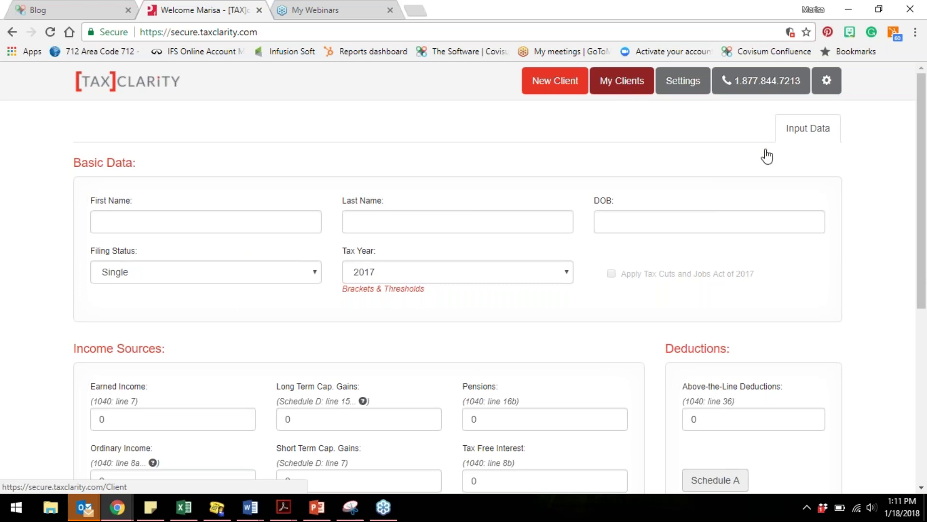
left_click_drag(920, 299, 906, 386)
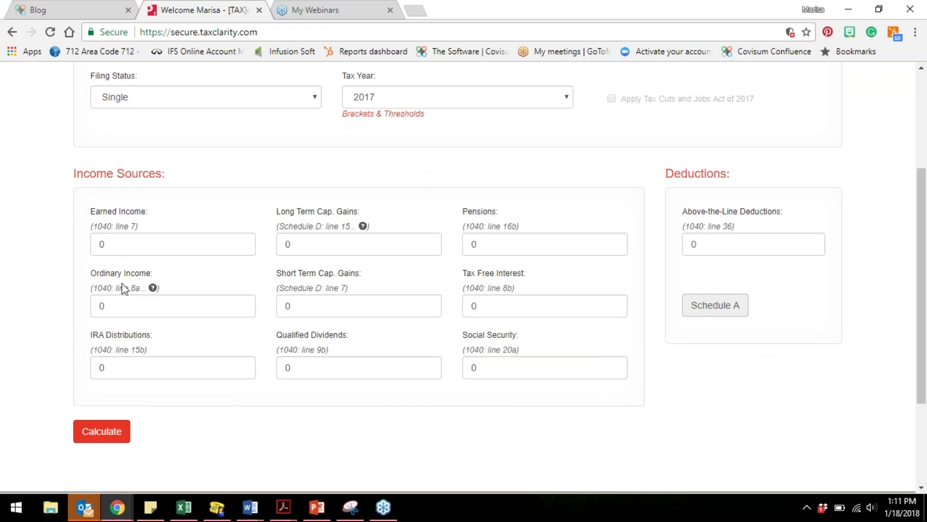
mouse_move(152, 290)
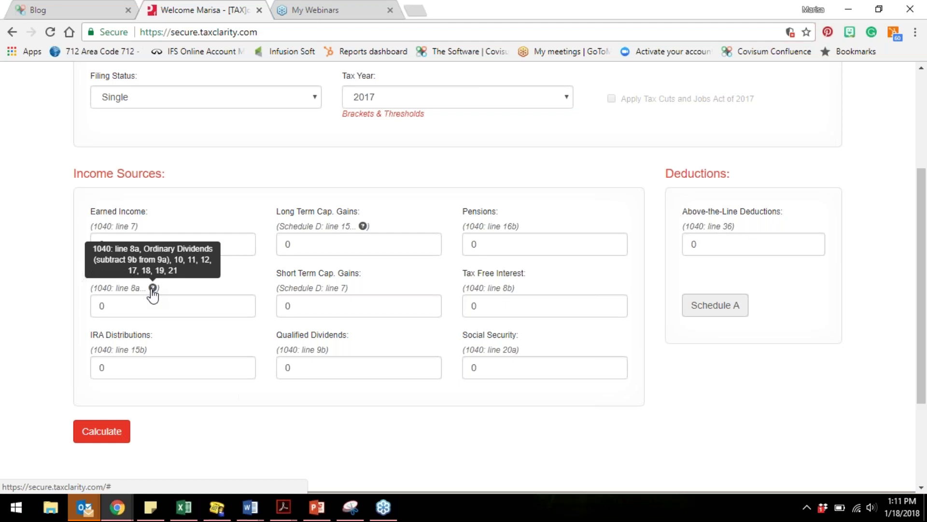
mouse_move(363, 231)
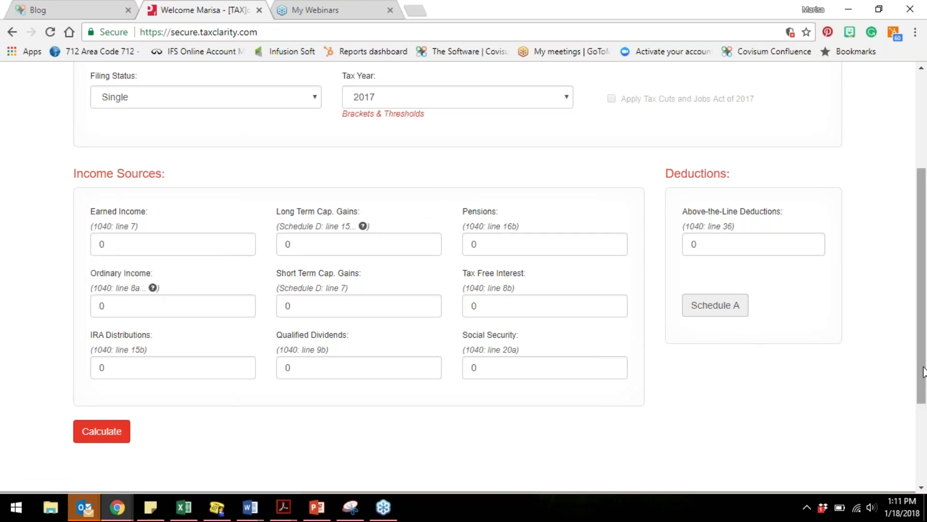
left_click_drag(922, 373, 925, 340)
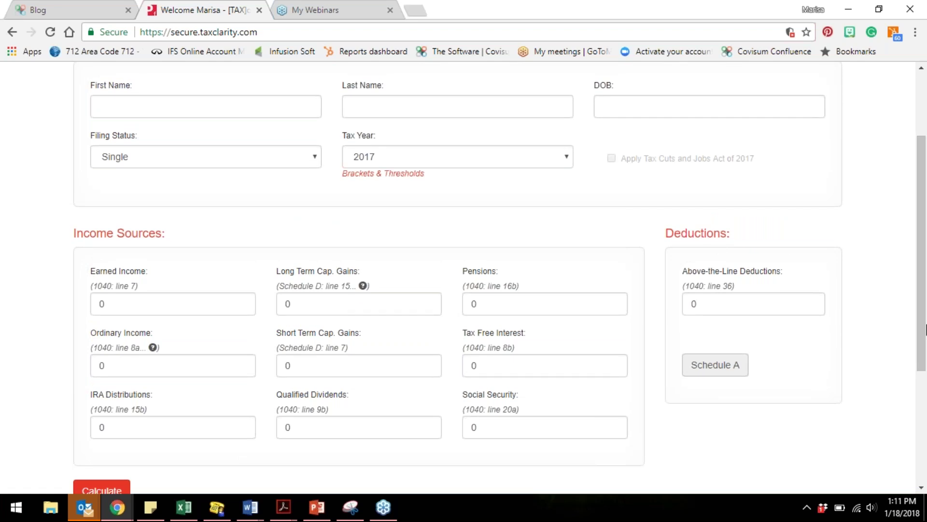
left_click_drag(925, 355, 923, 286)
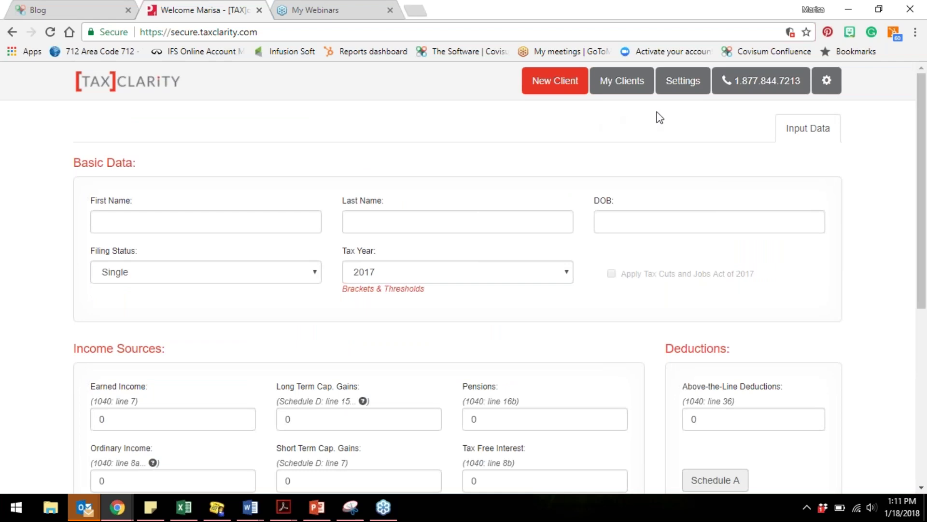
Show all saved clients and open the couple's record last updated 12/15/2017, dismissing the Getting Started message.
left_click(618, 80)
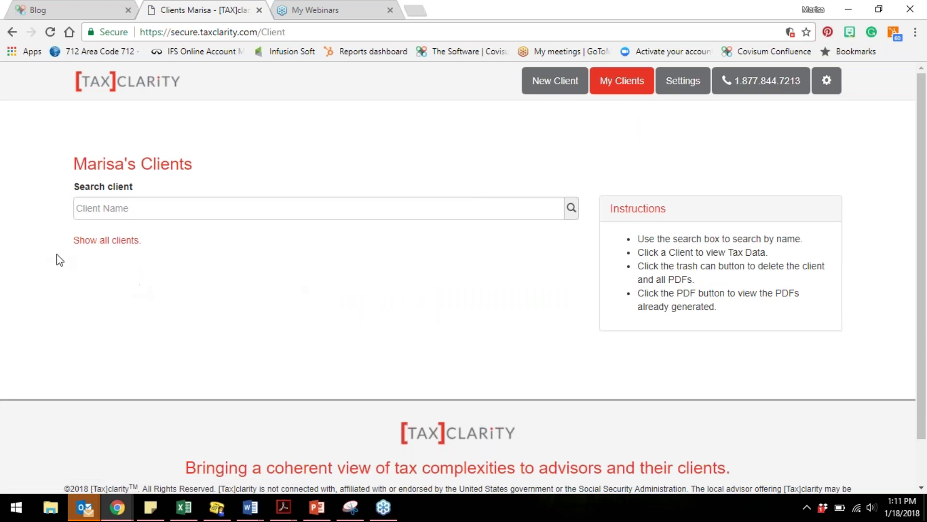
left_click(96, 241)
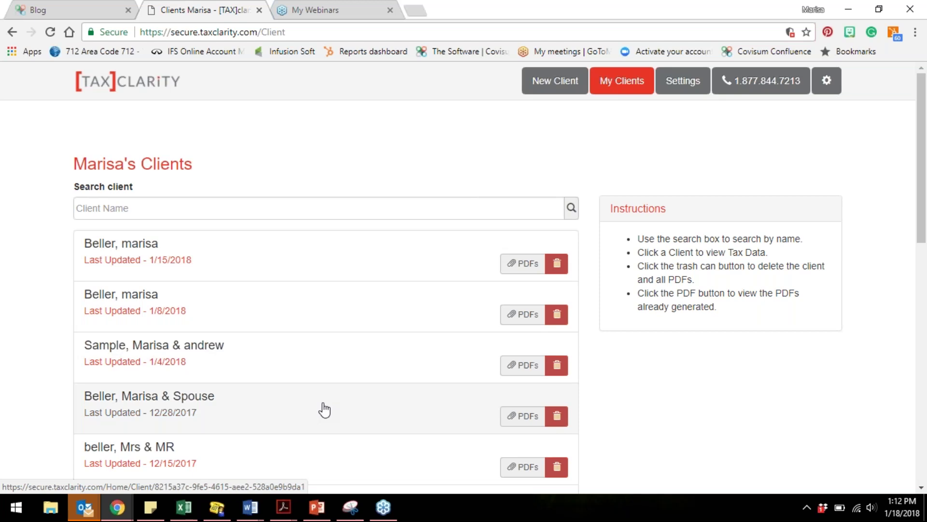
left_click(282, 467)
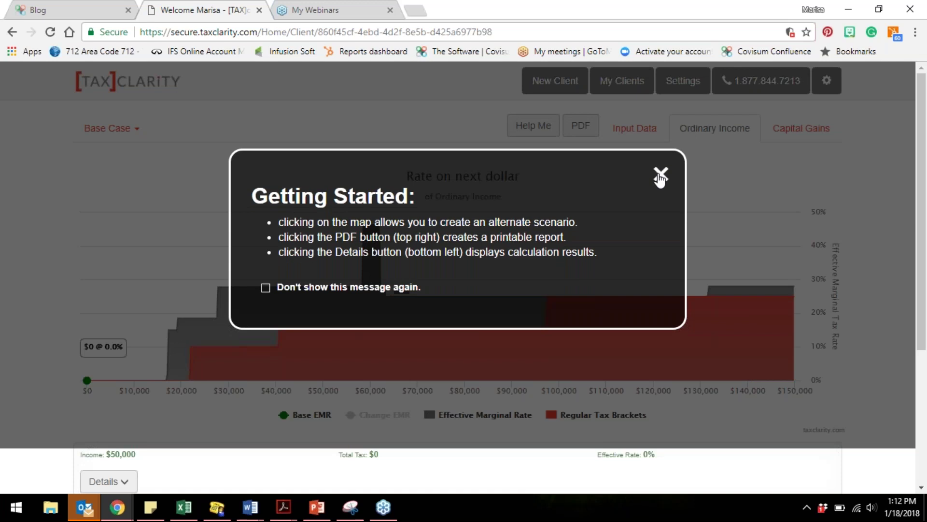
left_click(660, 178)
left_click(117, 136)
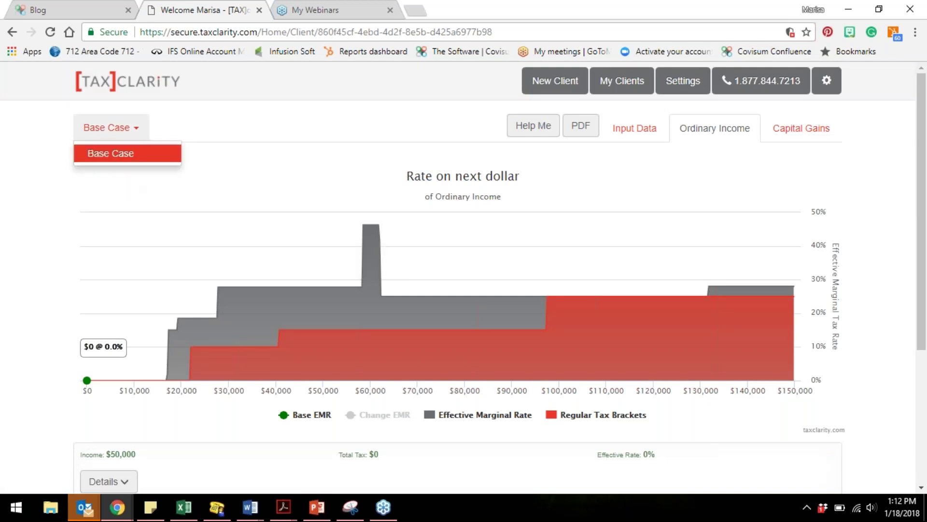
left_click(241, 105)
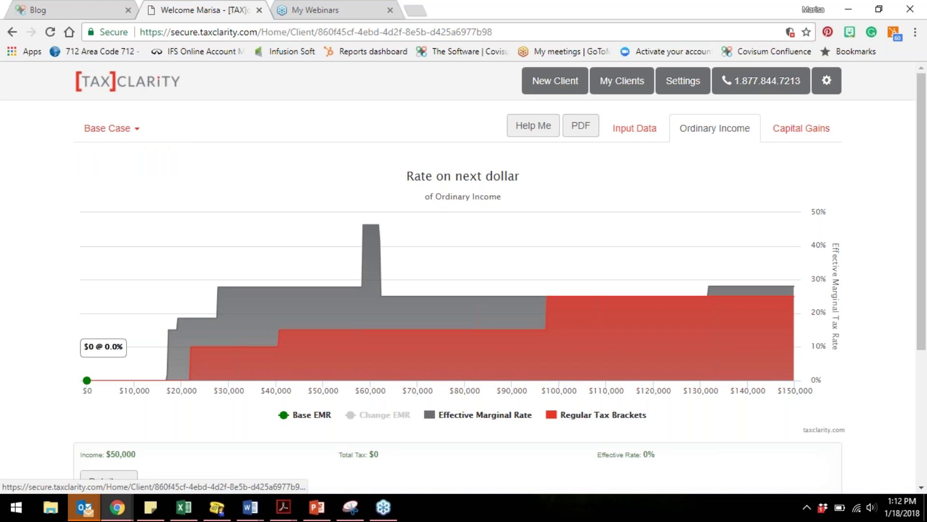
Review the couple's input data and update the scenarios to display the ordinary income tax map.
left_click(636, 140)
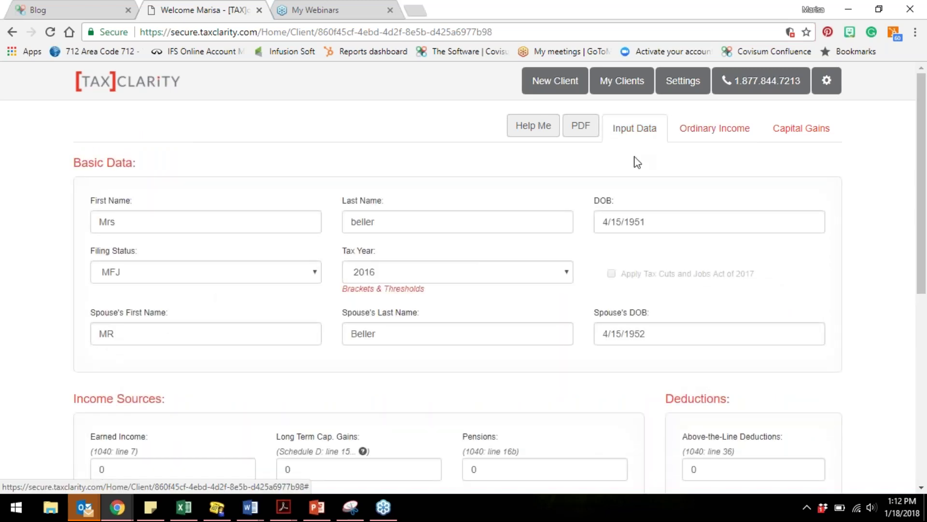
left_click_drag(924, 254, 922, 292)
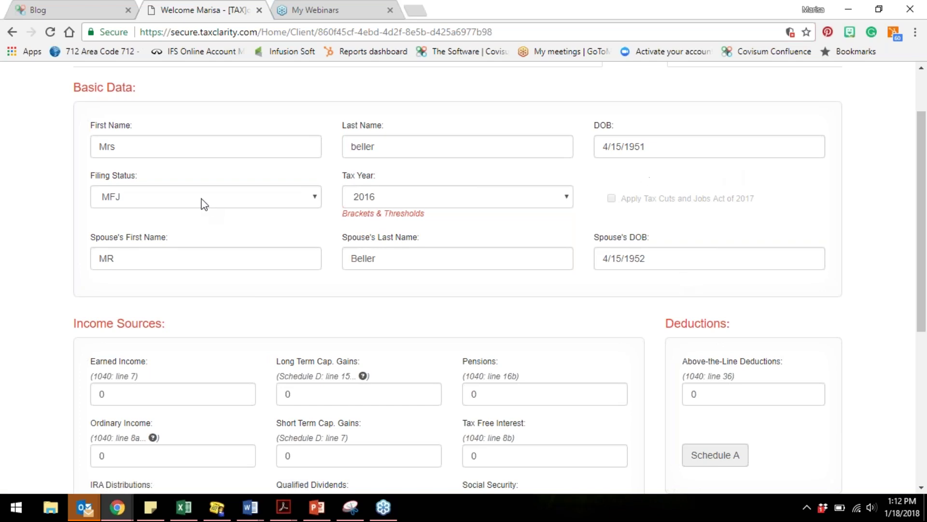
left_click_drag(925, 286, 925, 368)
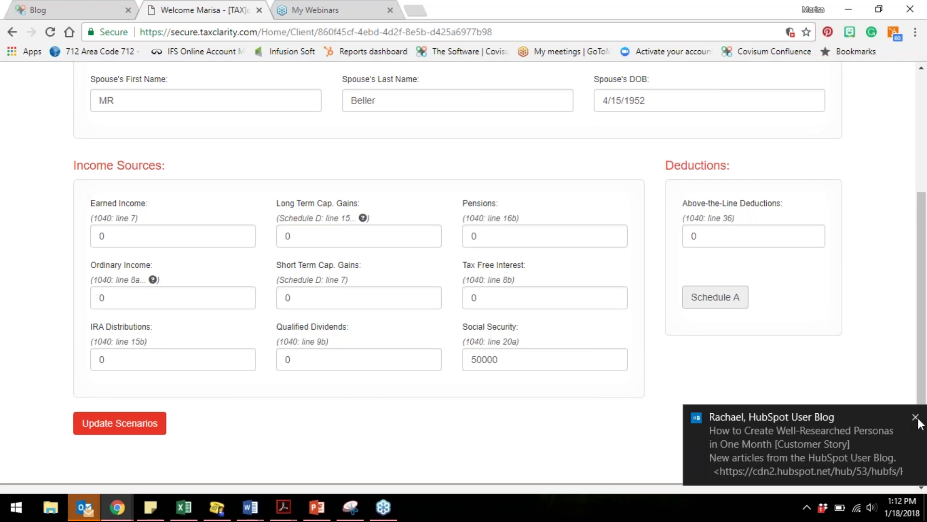
left_click(915, 417)
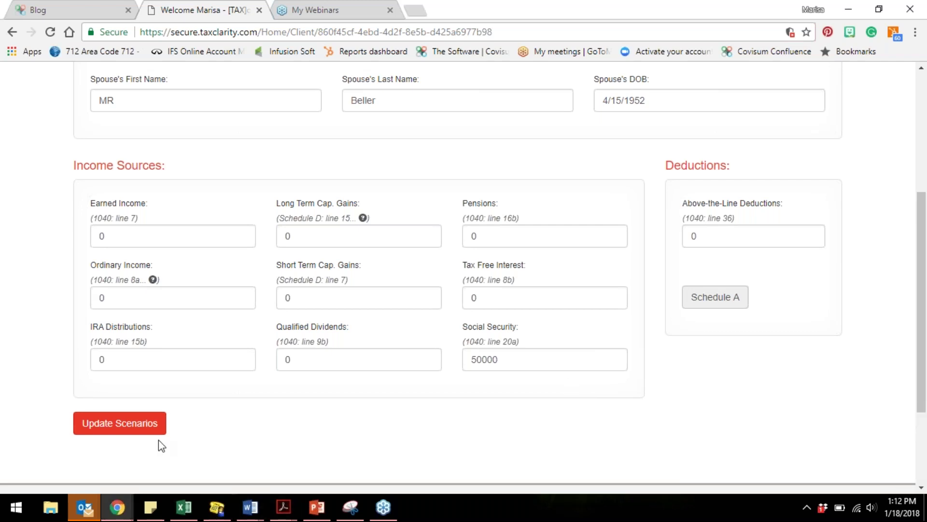
left_click(129, 431)
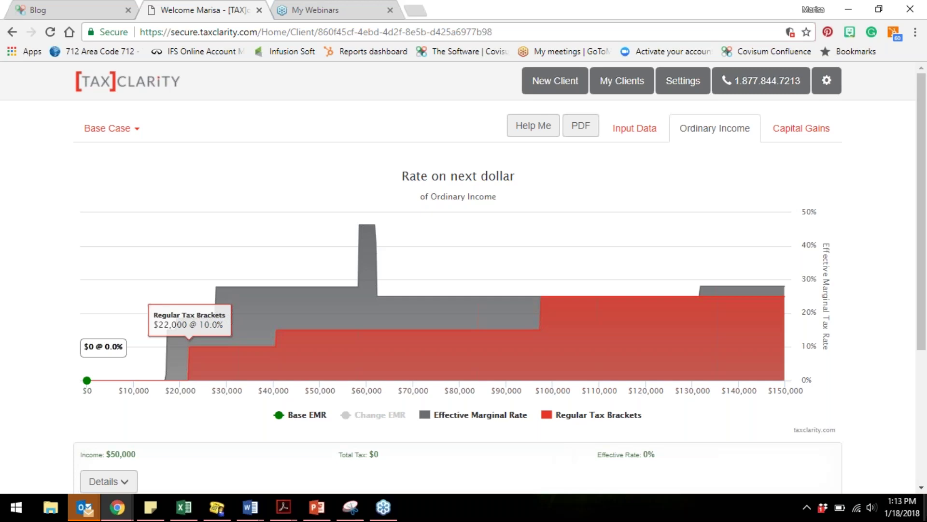
Review the income and tax summary beneath the ordinary income chart and dismiss the email activity notification.
left_click_drag(923, 290, 908, 357)
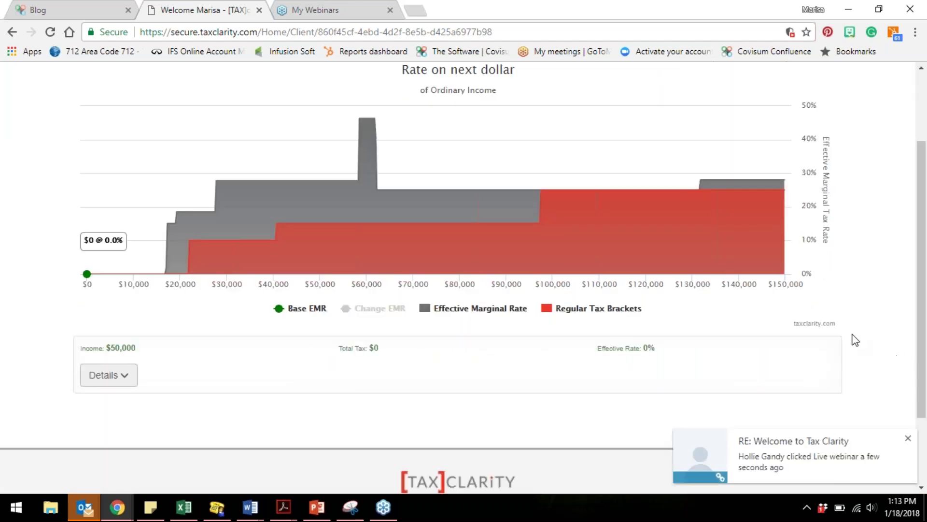
left_click(908, 440)
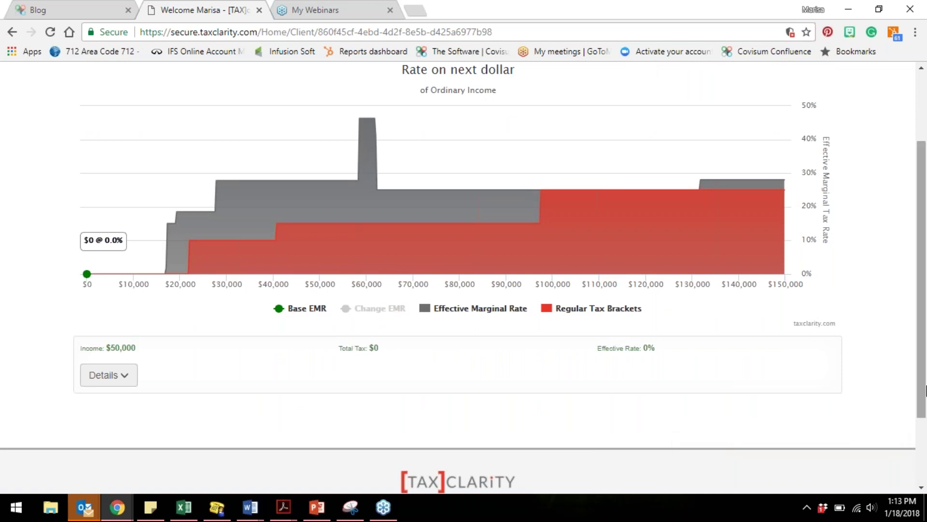
left_click_drag(925, 384, 926, 329)
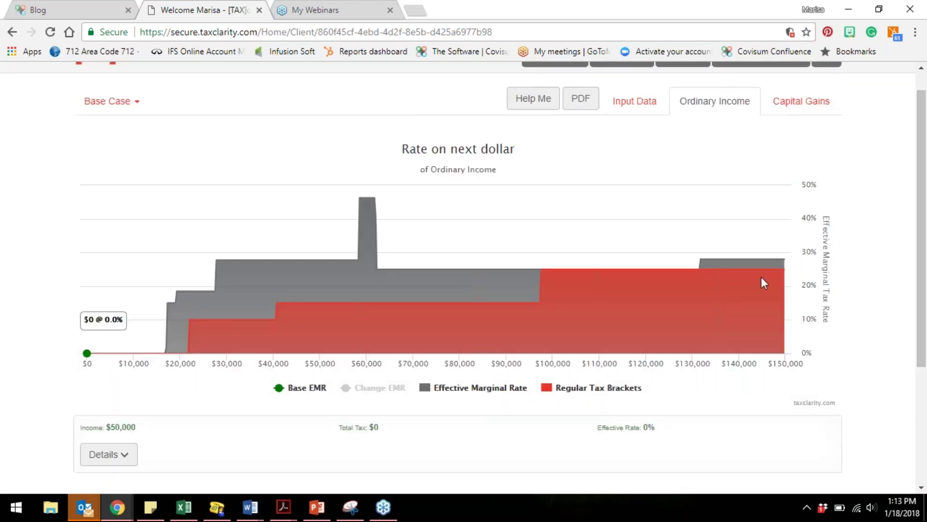
Create an alternate scenario from the ordinary income map, and hide and restore the Effective Marginal Rate series on its chart.
mouse_move(87, 355)
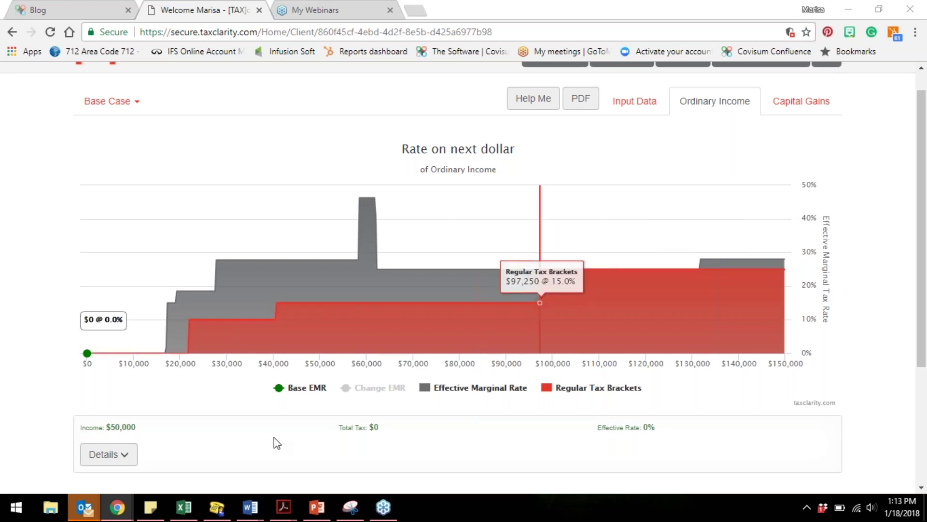
left_click(549, 349)
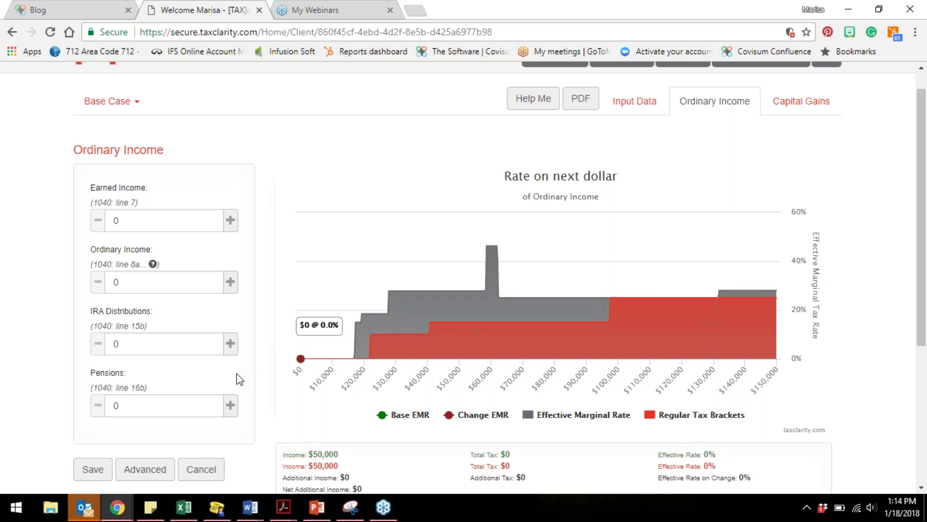
left_click(555, 416)
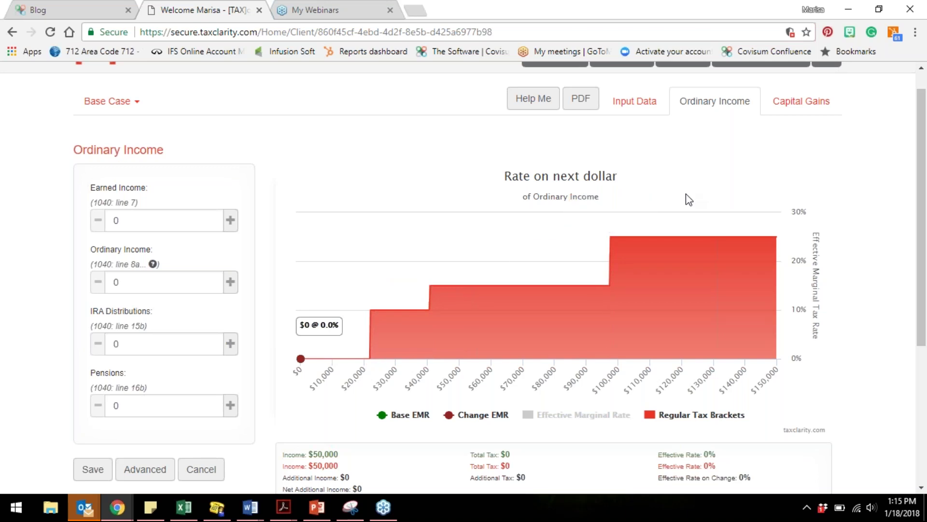
left_click(532, 418)
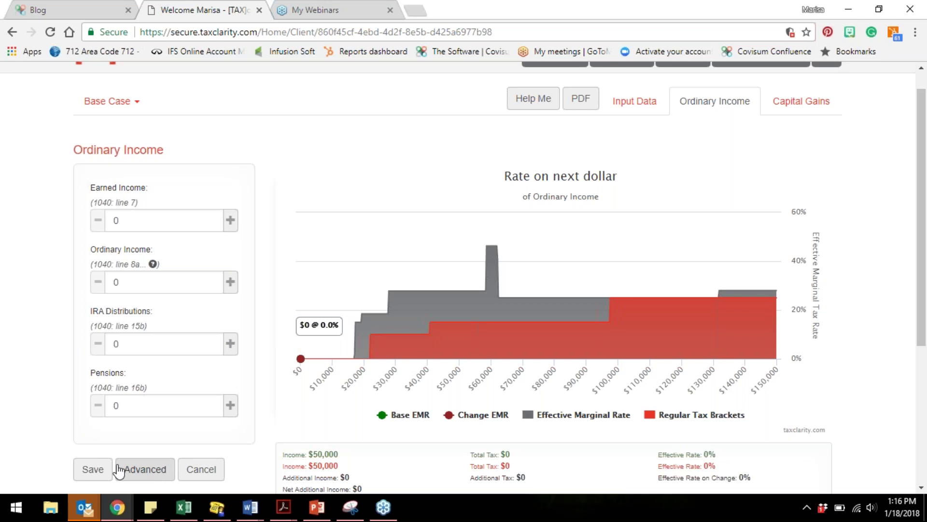
Show the scenario's advanced inputs, set LT Cap Gains to 15000 and save the scenario.
left_click(151, 406)
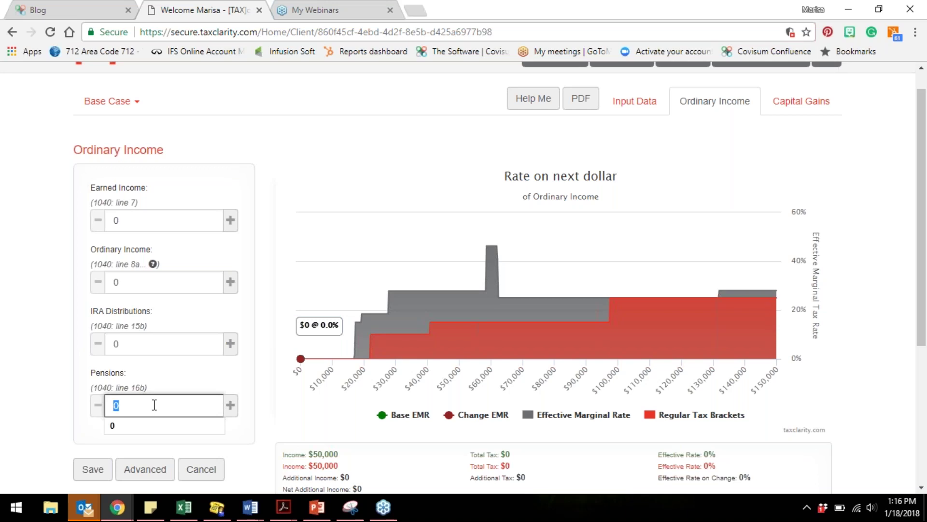
left_click(154, 406)
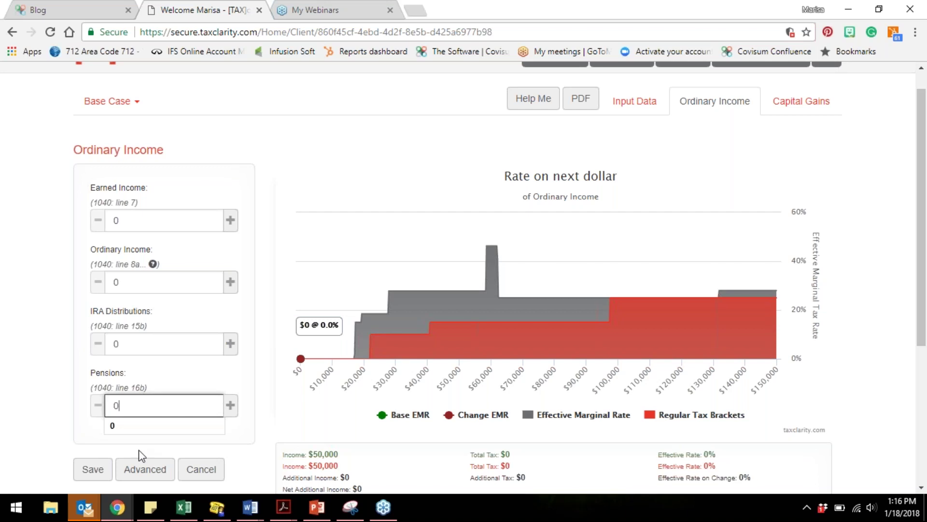
left_click(143, 475)
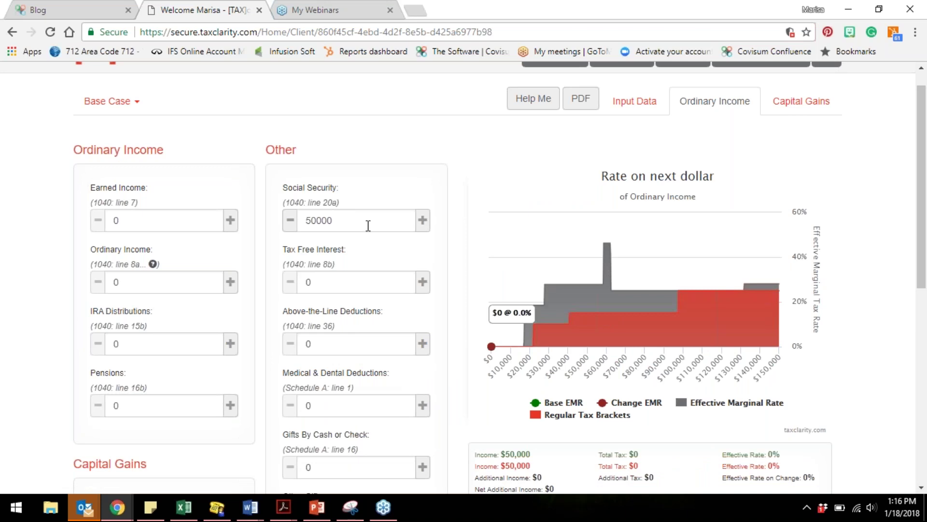
left_click_drag(922, 217, 922, 270)
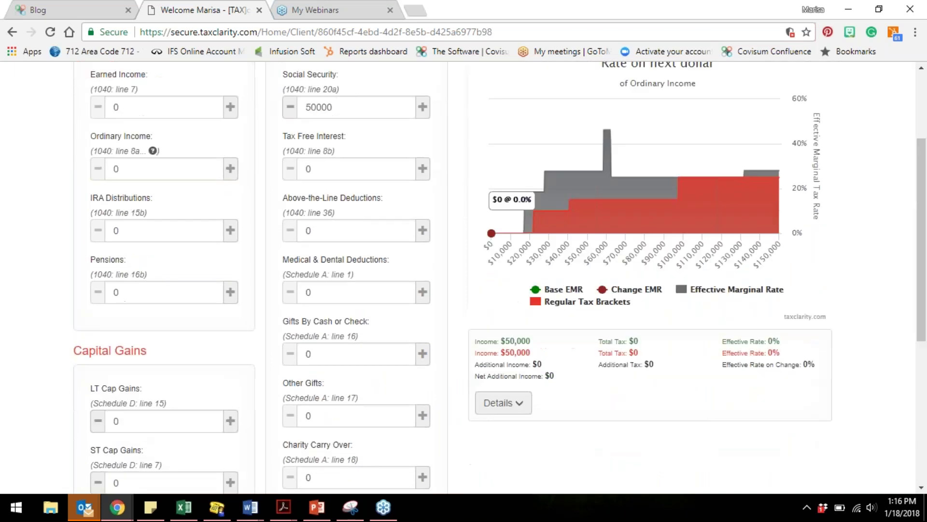
left_click(159, 425)
type("15")
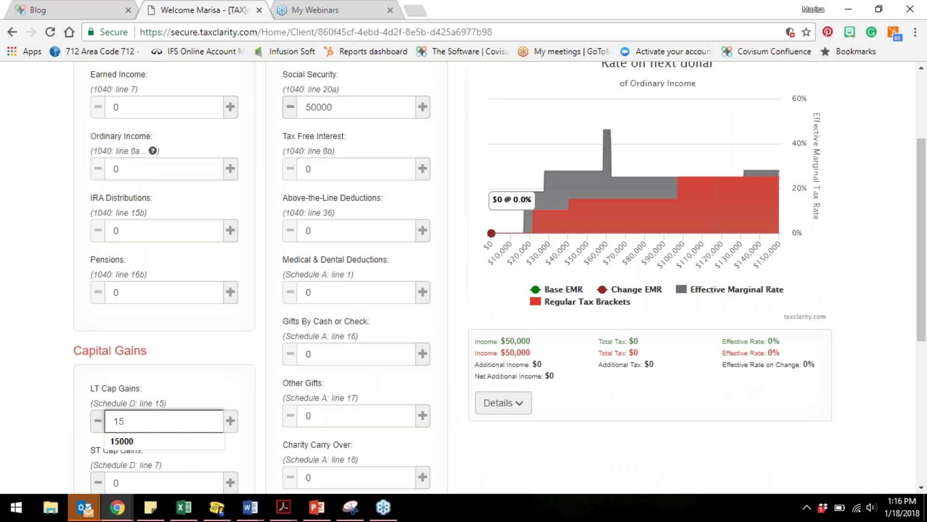
left_click(135, 444)
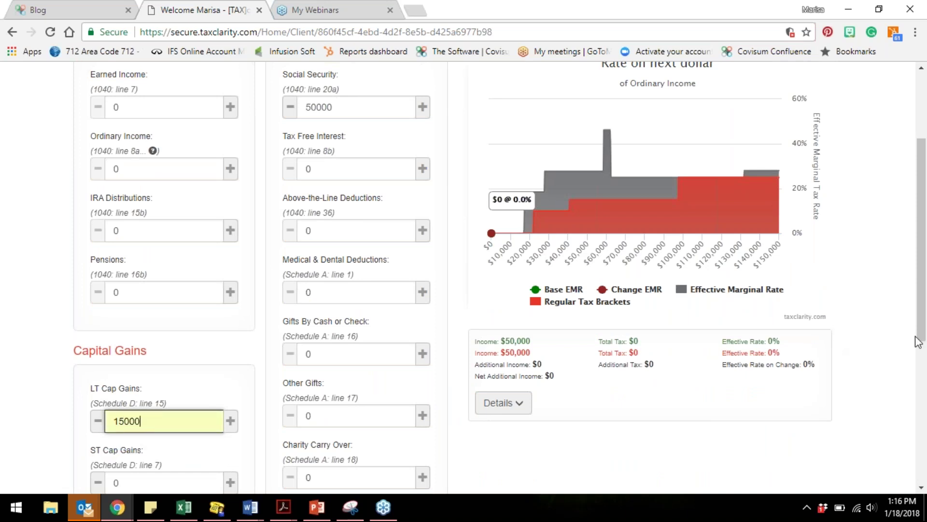
left_click_drag(921, 334, 890, 452)
scroll(234, 329, "down", 1)
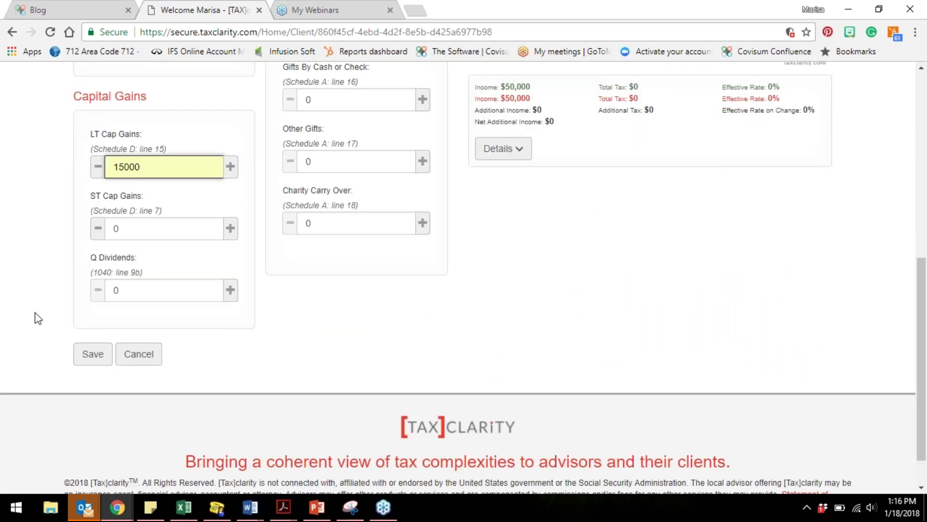
left_click(92, 355)
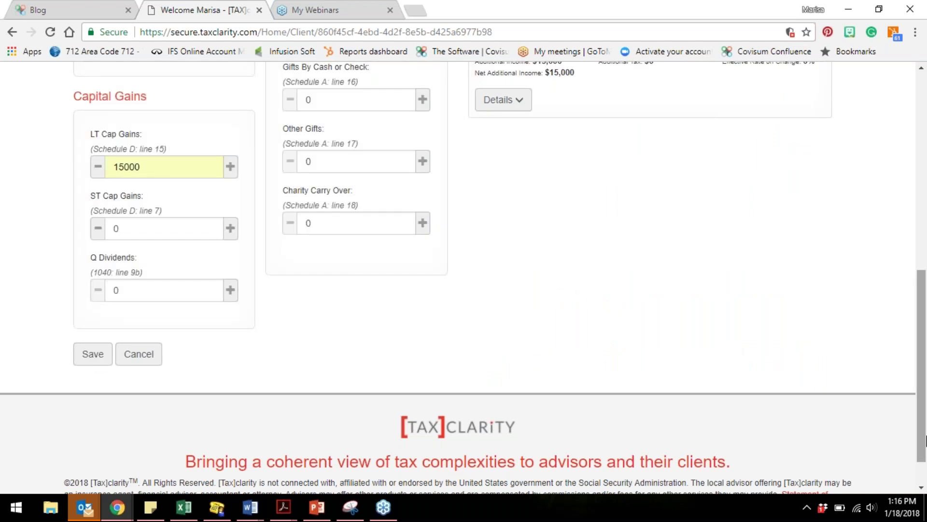
Set the scenario's Pensions amount to 30000 and save it.
scroll(907, 274, "up", 6)
left_click_drag(905, 269, 902, 262)
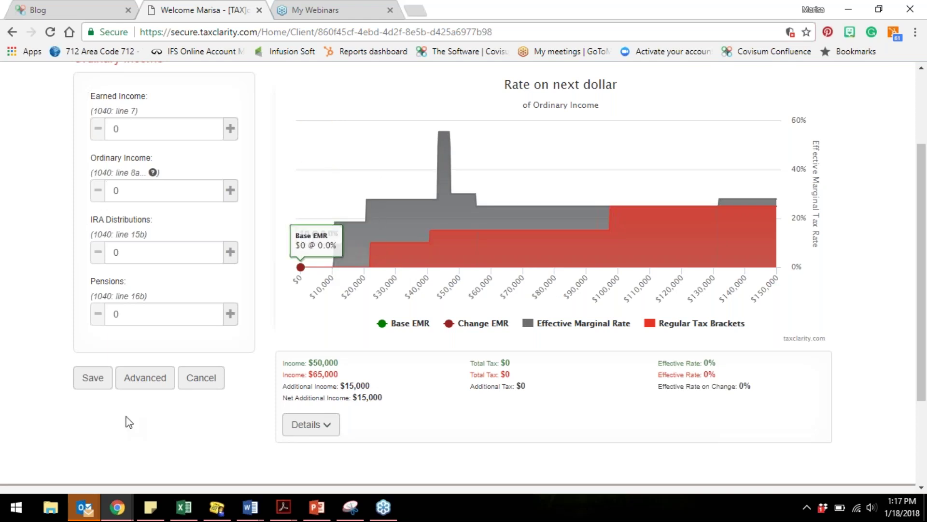
left_click(145, 314)
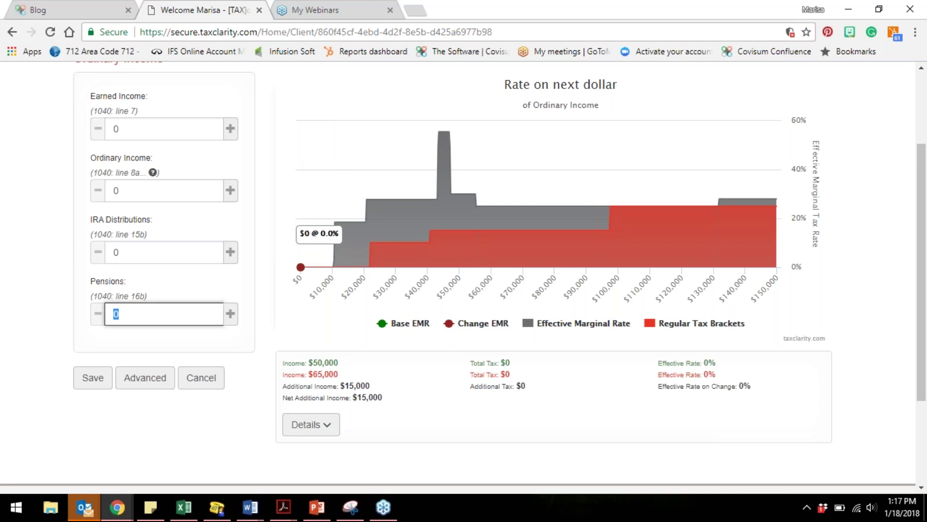
type("3")
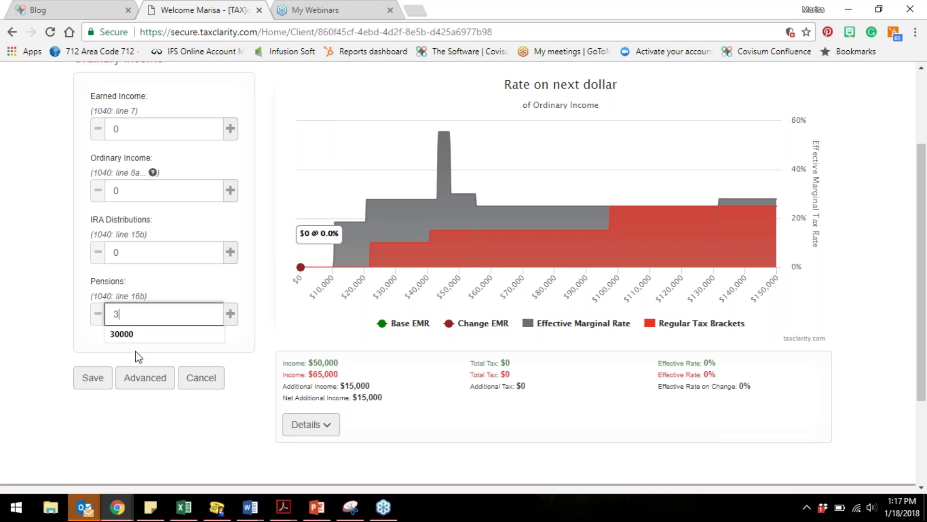
left_click(121, 334)
left_click(91, 384)
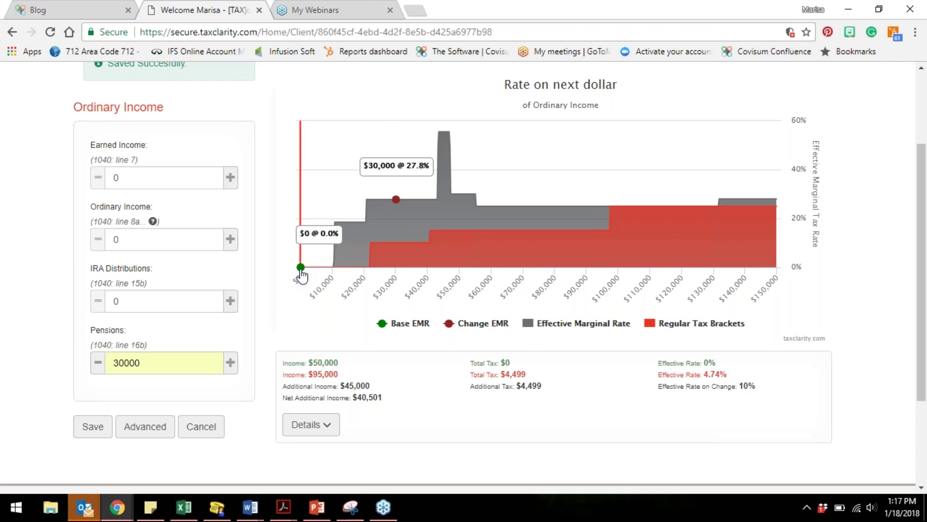
Expand the calculation details beneath the chart and compare Taxable Social Security between the Base Case and Scenario columns.
mouse_move(399, 200)
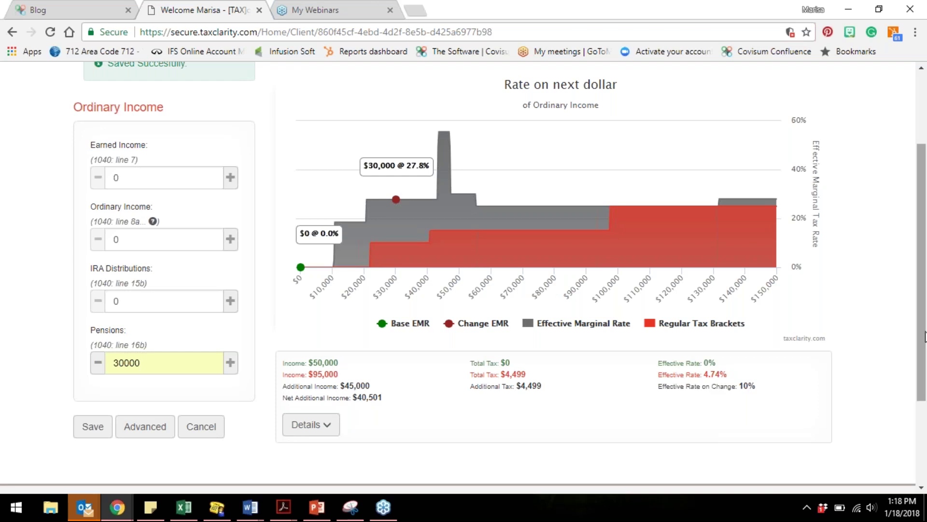
left_click_drag(924, 332, 905, 306)
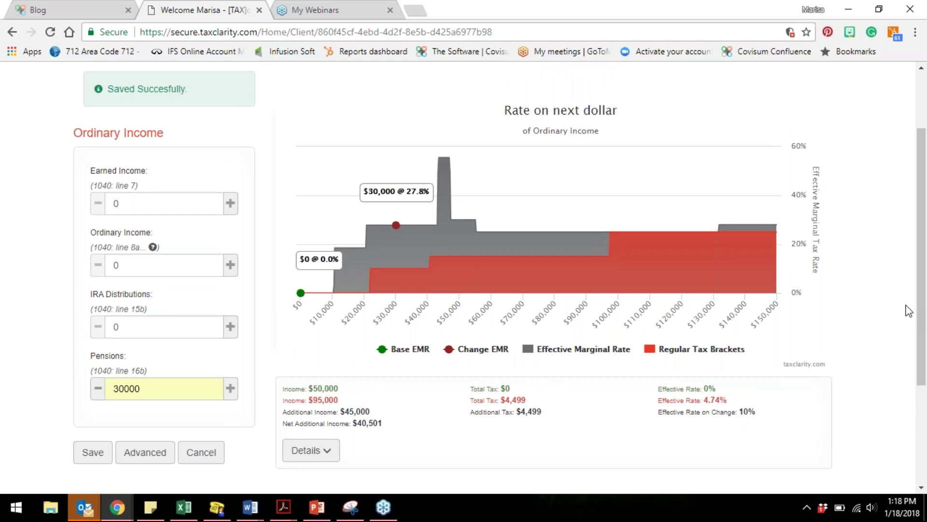
left_click_drag(920, 299, 917, 320)
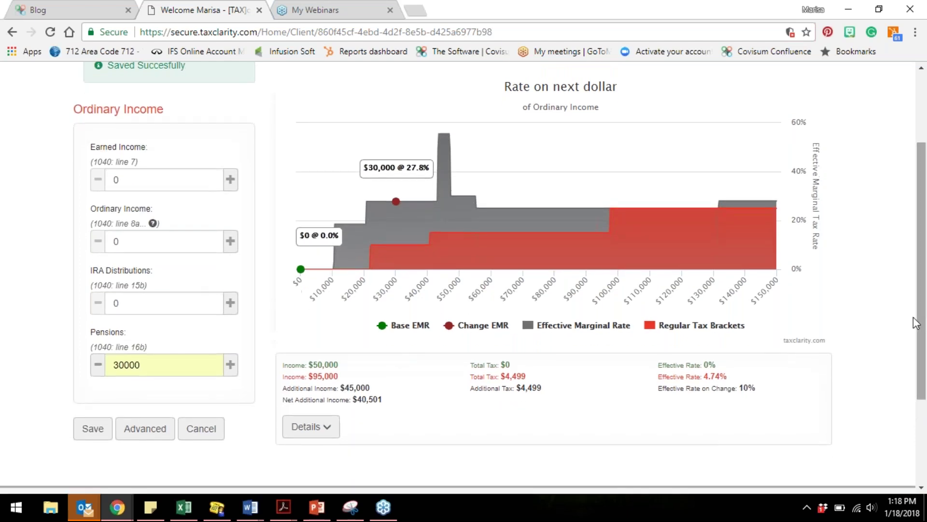
left_click(327, 429)
left_click_drag(920, 241, 897, 331)
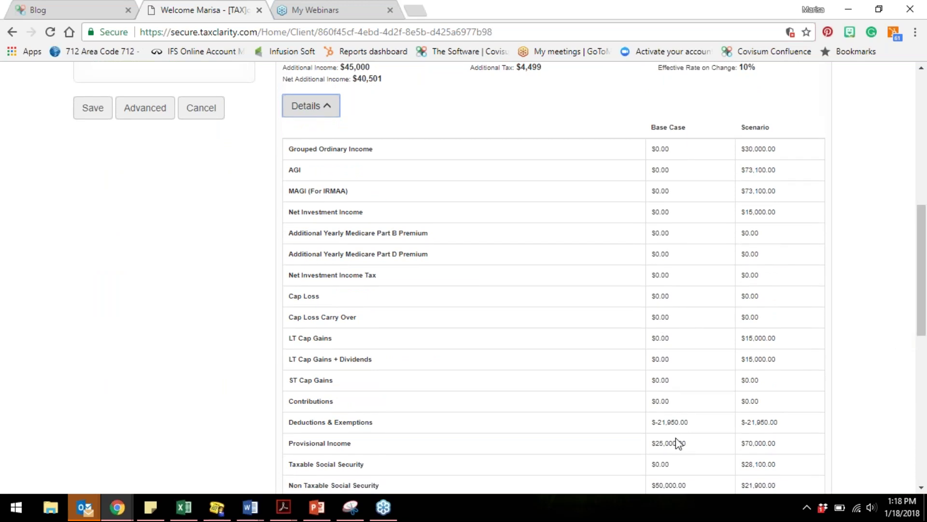
left_click(679, 463)
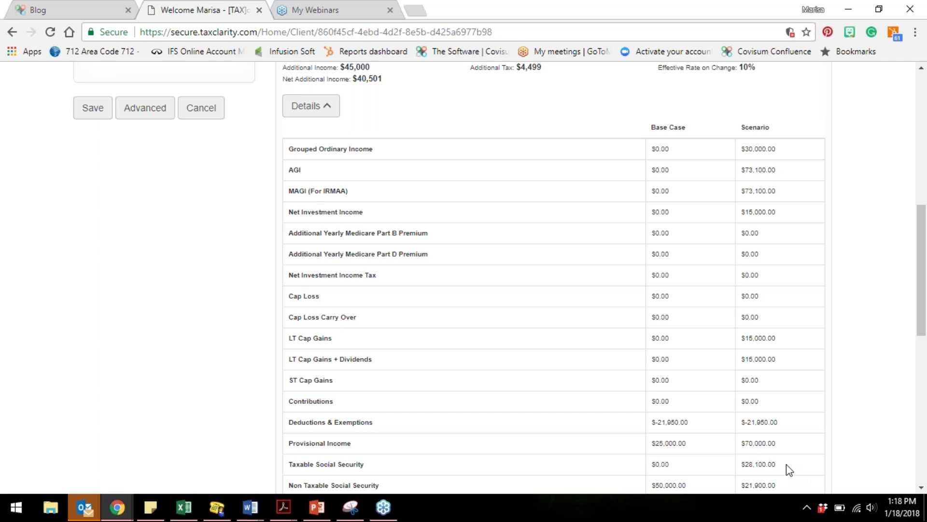
Examine the LT Cap Gains and LT Cap Gains Tax Rate rows for the base case and scenario, and return to the chart.
left_click_drag(925, 305, 925, 358)
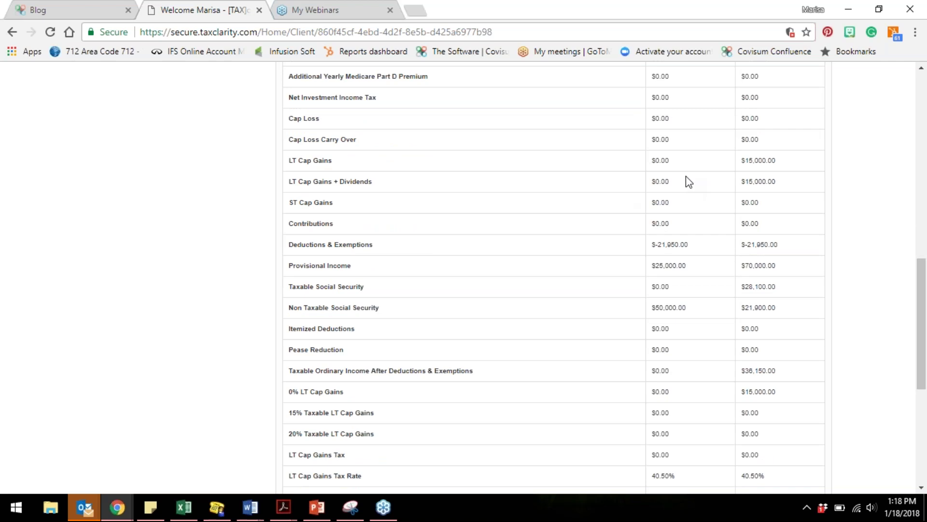
left_click_drag(685, 156, 624, 154)
left_click(788, 166)
left_click_drag(785, 161, 743, 162)
left_click_drag(778, 478, 750, 478)
left_click(871, 447)
left_click_drag(923, 344, 922, 162)
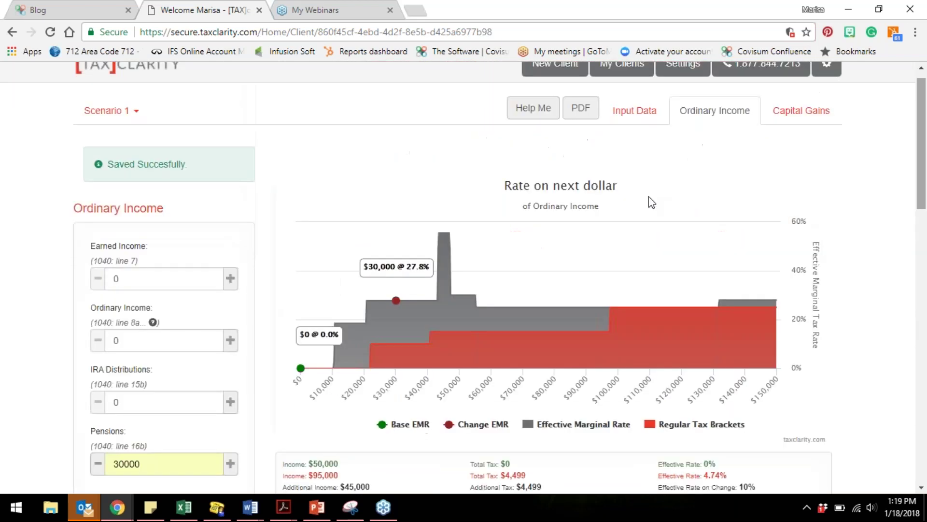
Review the print preview of the TaxClarity report, including its detail table and disclosures, and close it without printing.
right_click(548, 255)
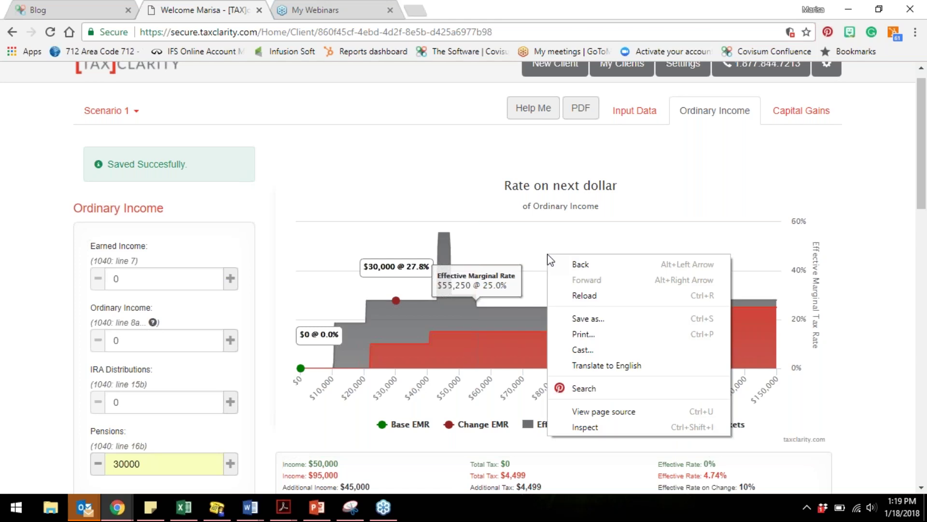
left_click(575, 336)
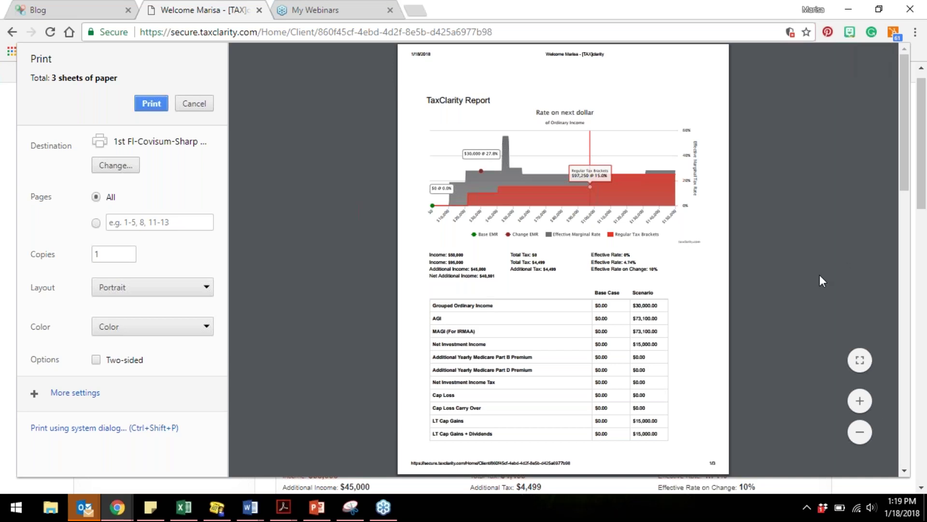
scroll(820, 275, "down", 4)
scroll(819, 276, "down", 6)
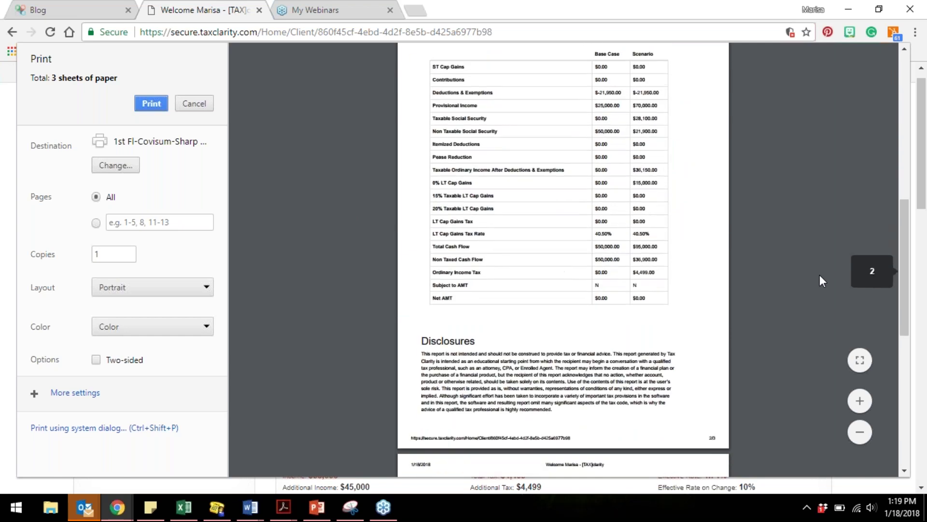
scroll(820, 275, "down", 2)
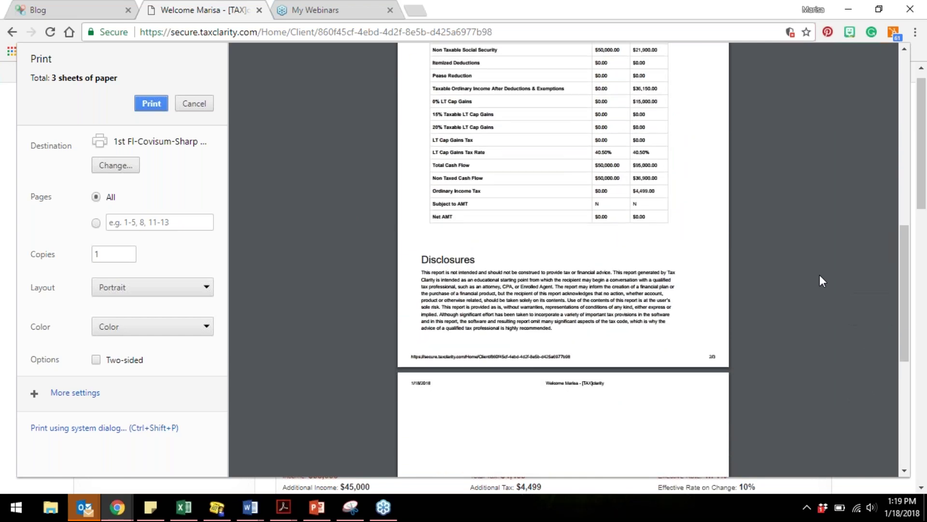
scroll(820, 276, "up", 5)
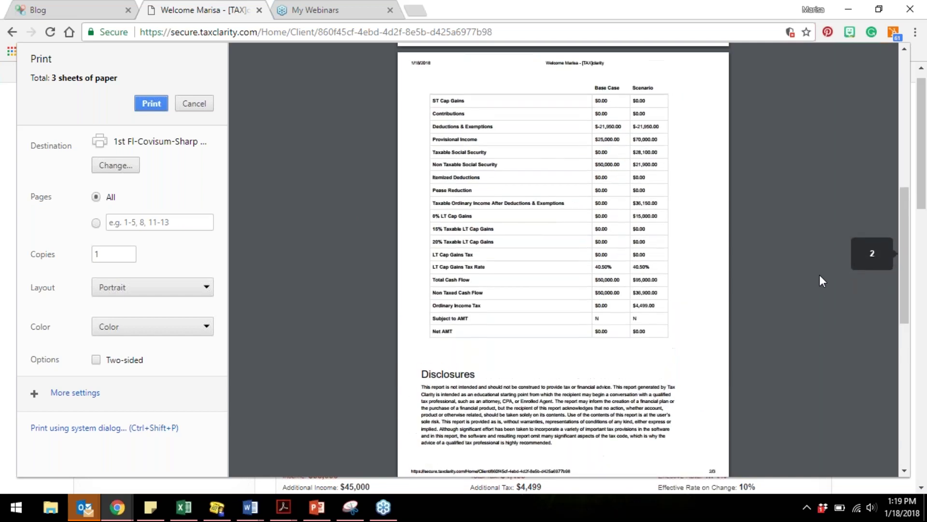
scroll(819, 274, "up", 5)
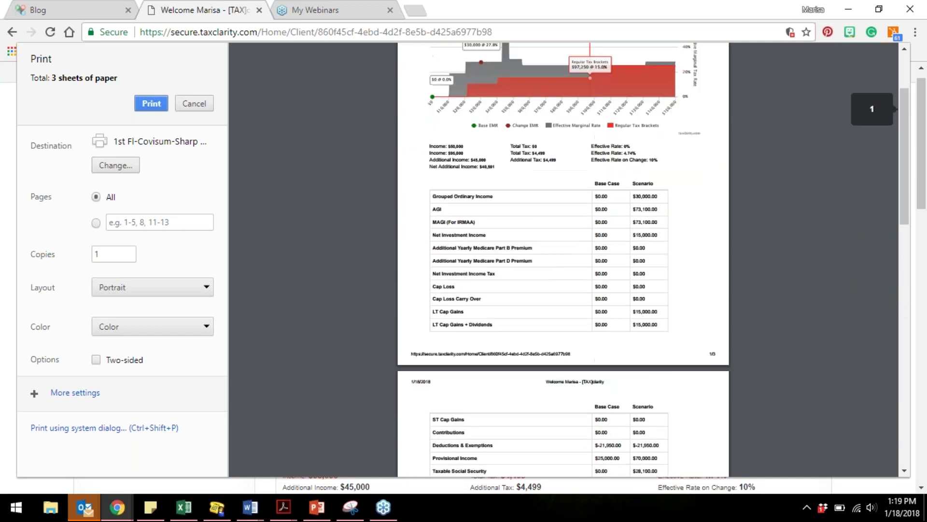
scroll(564, 258, "up", 2)
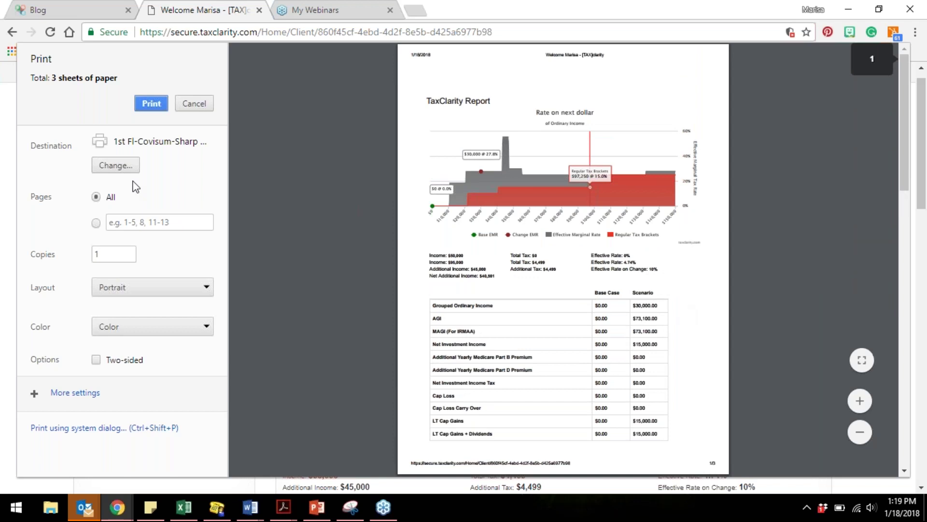
left_click(199, 105)
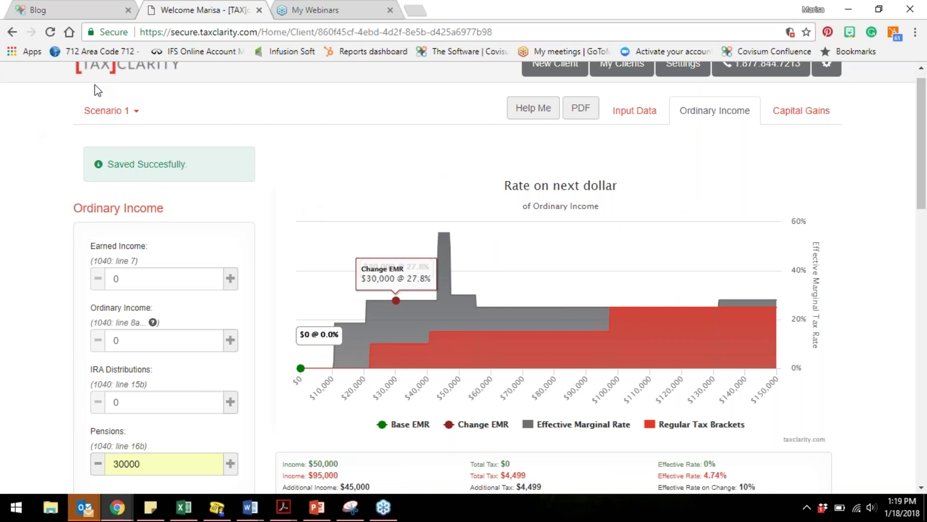
Reopen the couple's client record last updated 1/18/2018, and call up and dismiss the request to send the case to customer support.
left_click(604, 72)
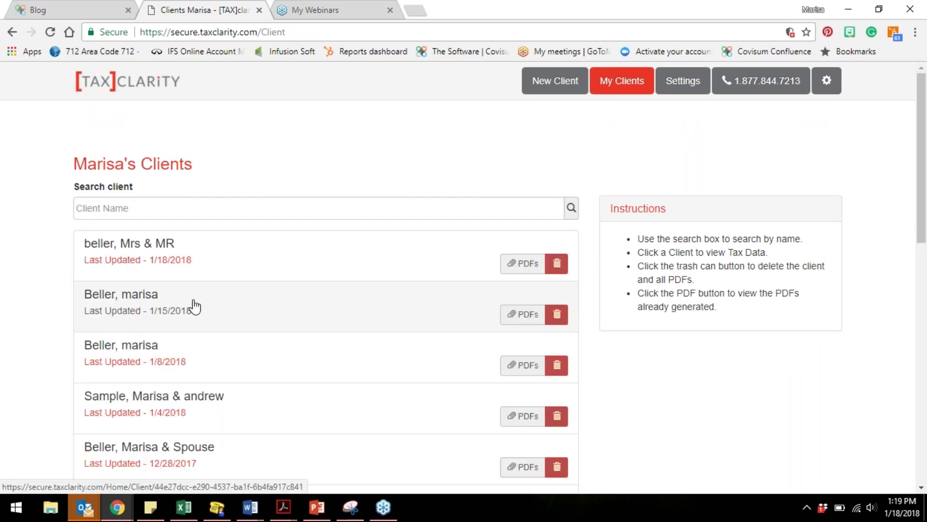
left_click(126, 246)
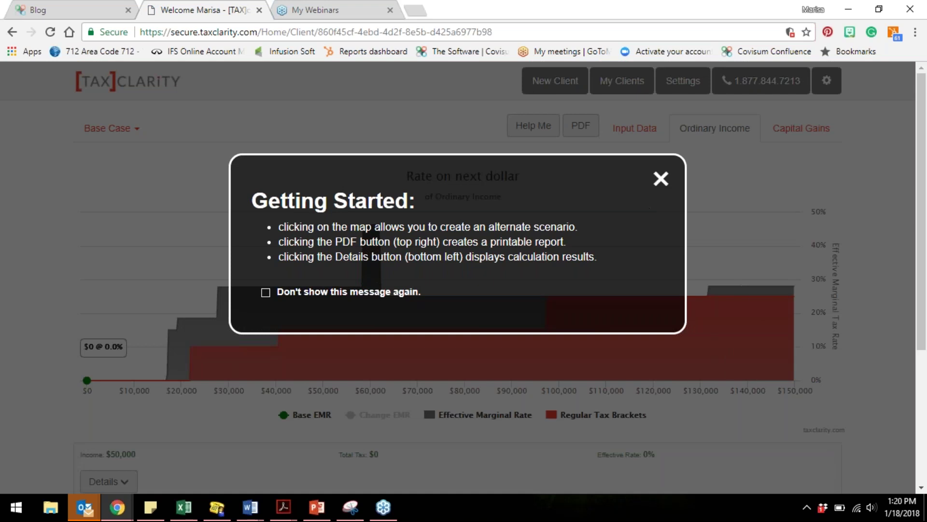
left_click(664, 180)
left_click(523, 132)
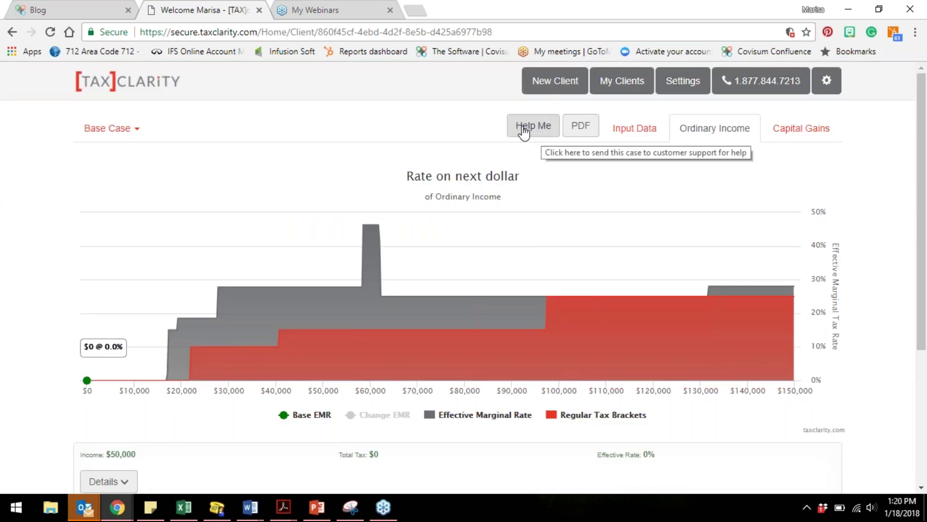
left_click(652, 99)
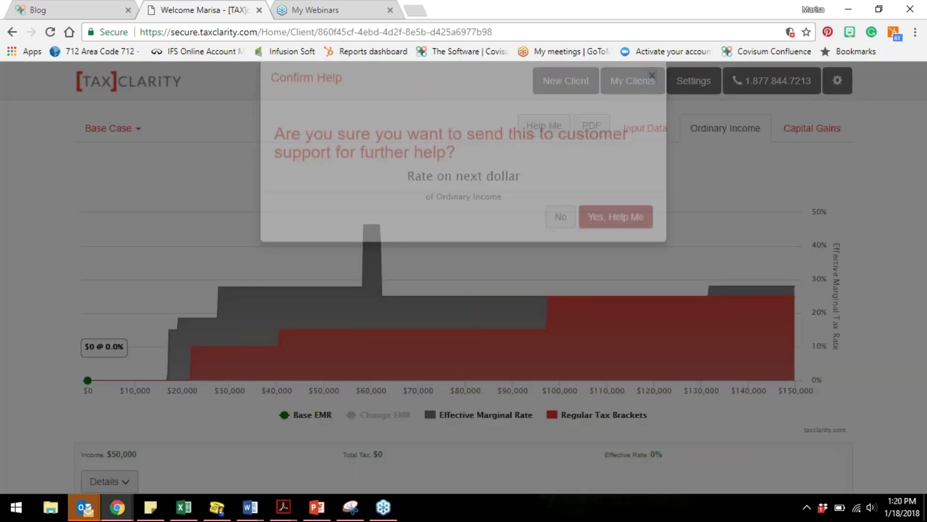
Set the tax year in the client's basic data to 2018.
left_click(635, 128)
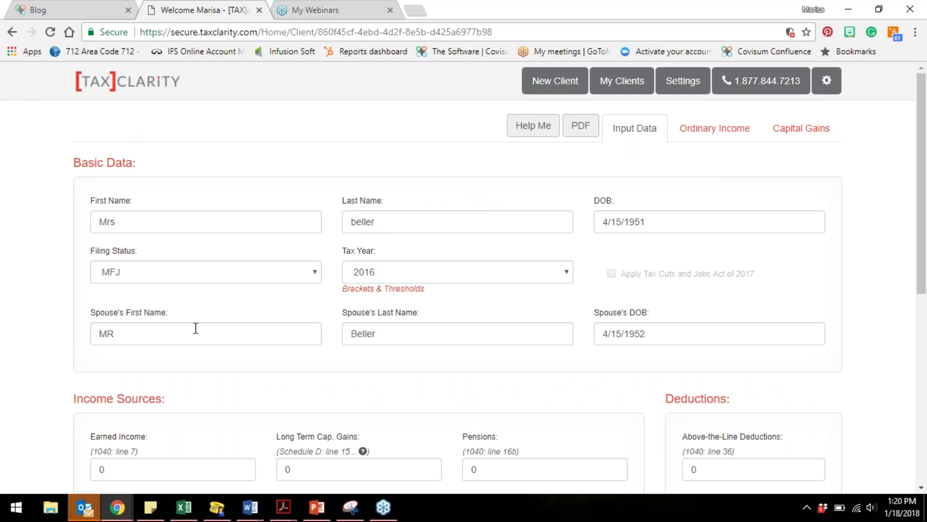
left_click(372, 280)
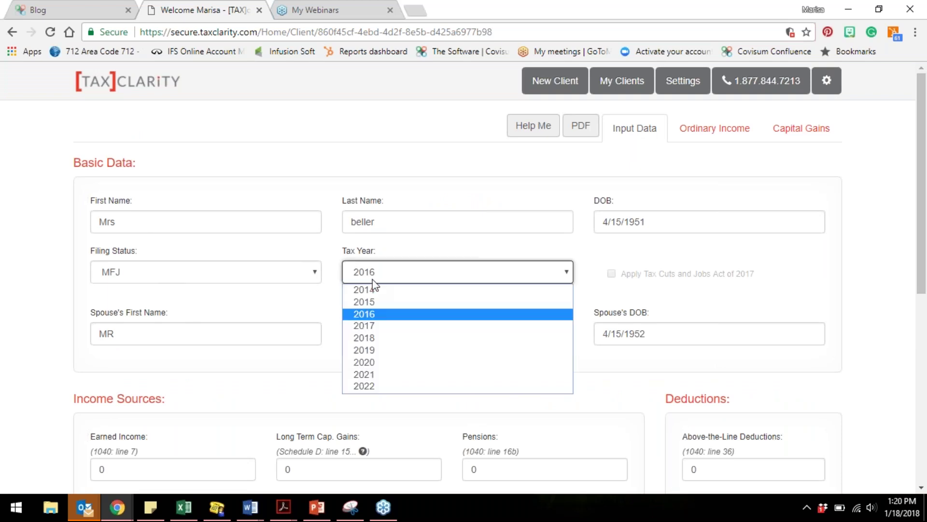
left_click(383, 337)
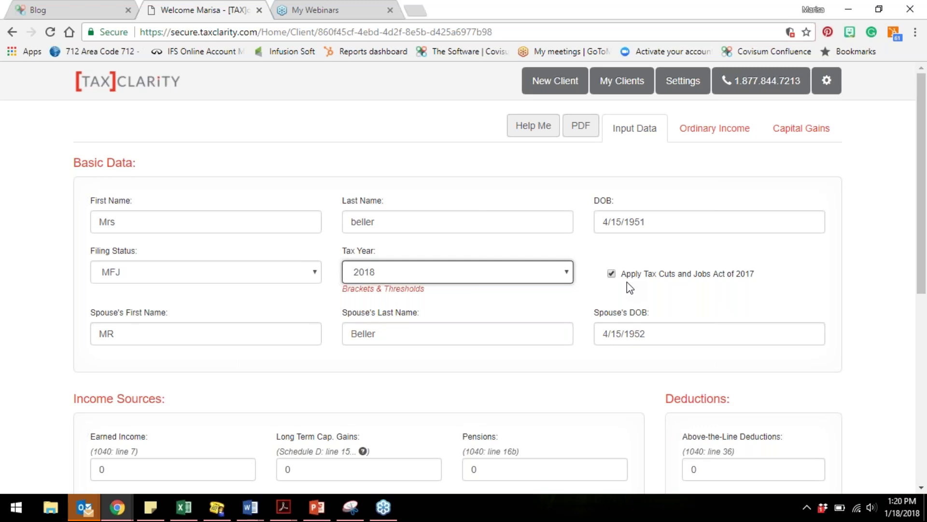
Review the 2018 Brackets & Thresholds page for married filing jointly, including exemptions and Medicare increases, and return to the client record.
left_click(387, 289)
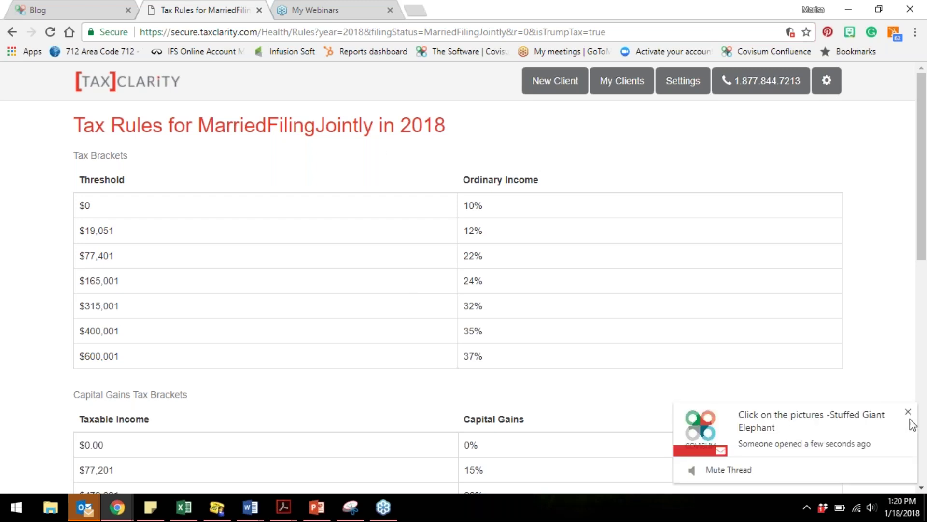
left_click(908, 413)
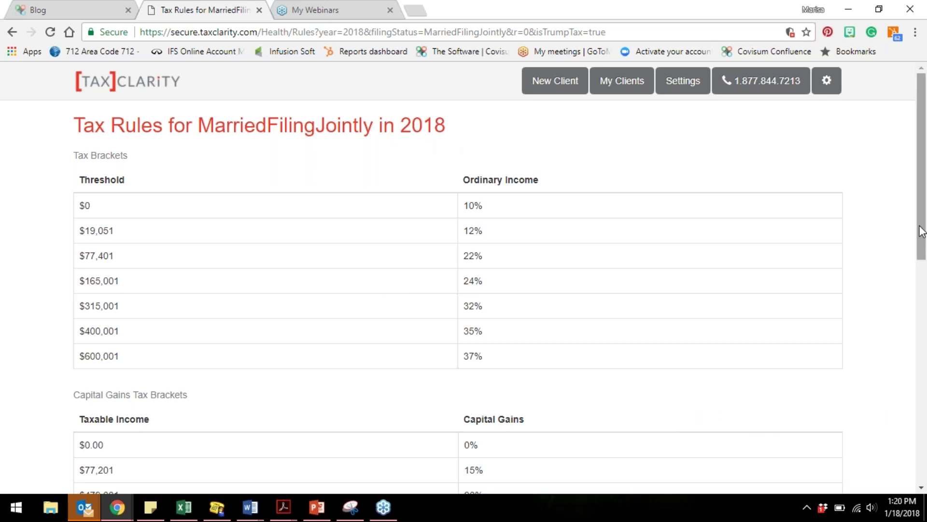
left_click_drag(920, 240, 916, 356)
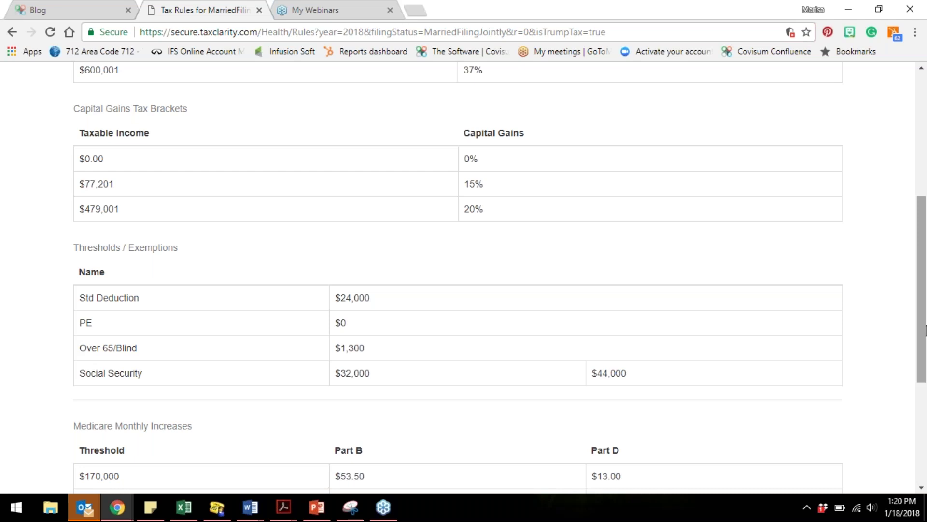
left_click_drag(925, 331, 922, 408)
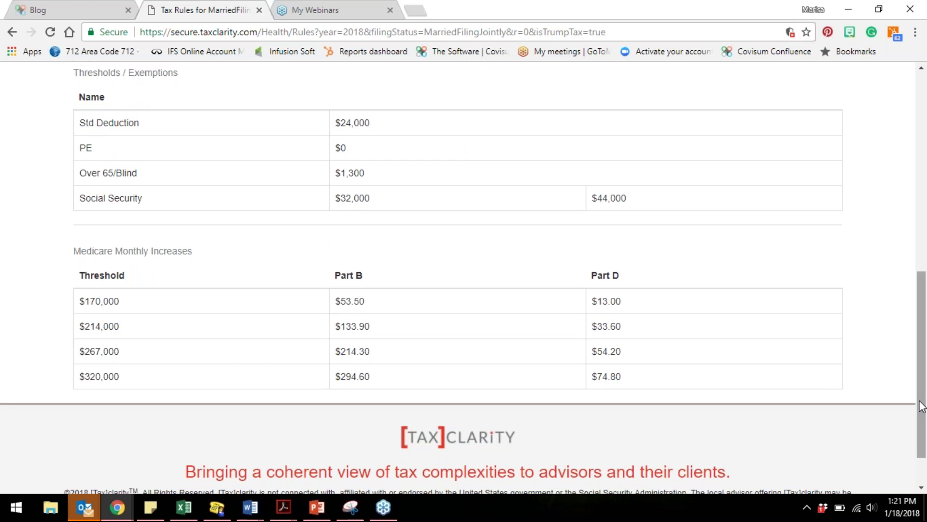
left_click_drag(923, 359, 879, 158)
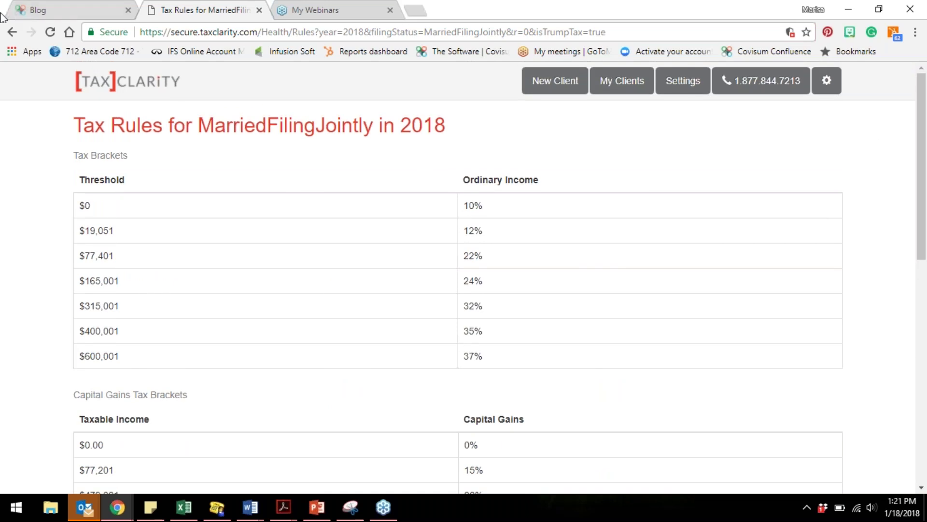
left_click(14, 31)
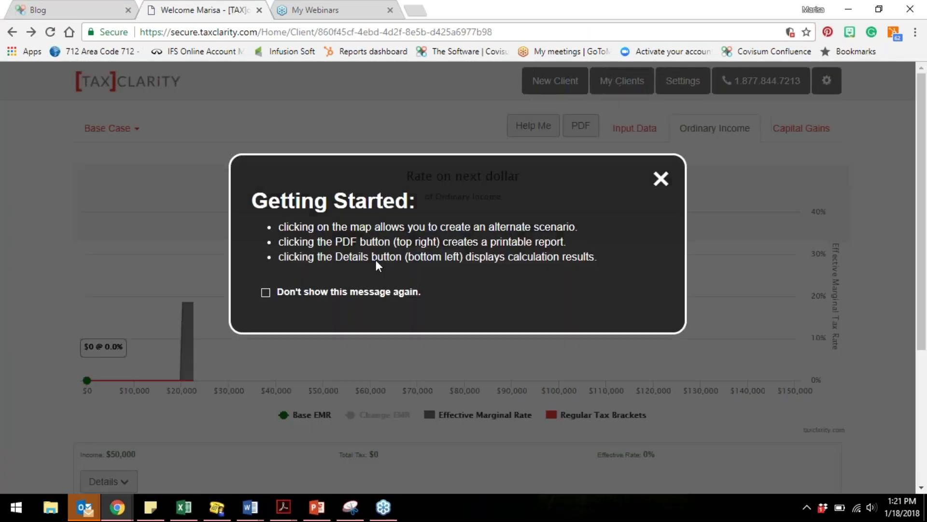
Dismiss the Getting Started message and hide the Effective Marginal Rate series on the Scenario 1 ordinary income map.
left_click(660, 175)
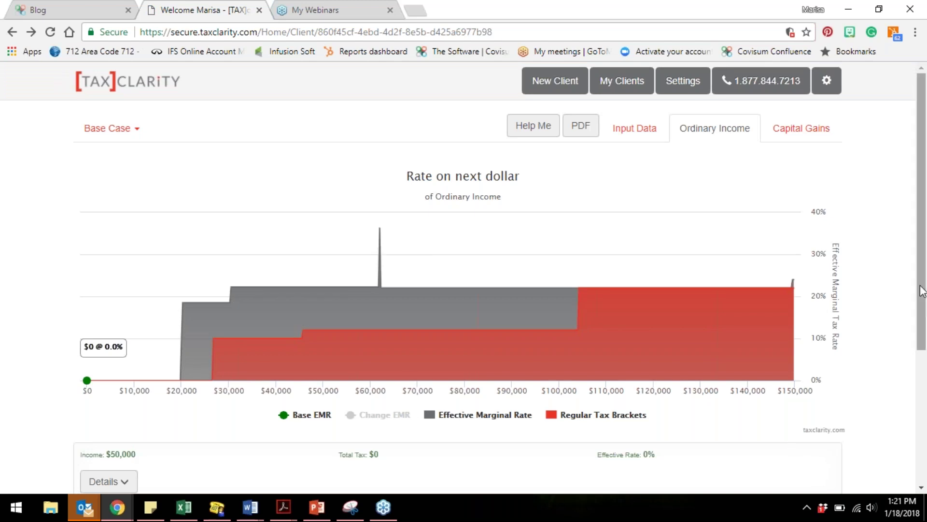
scroll(923, 291, "down", 1)
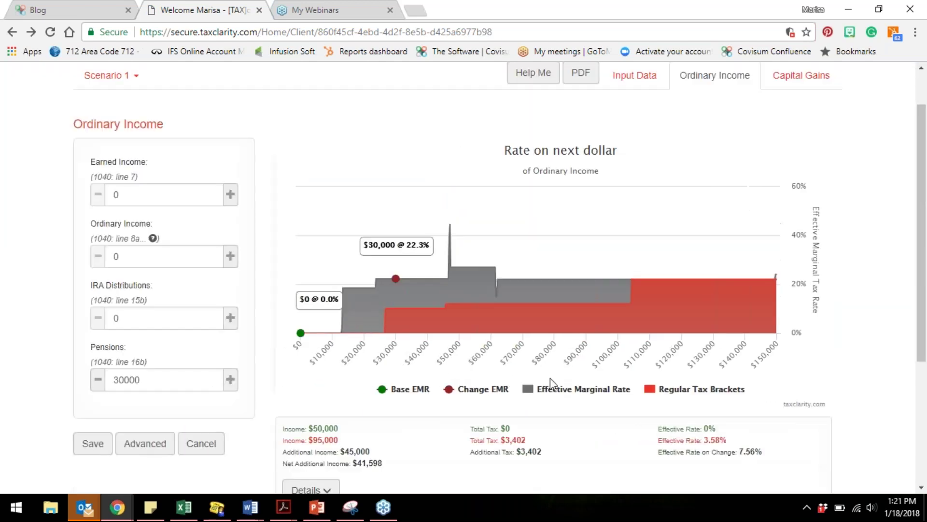
left_click(549, 387)
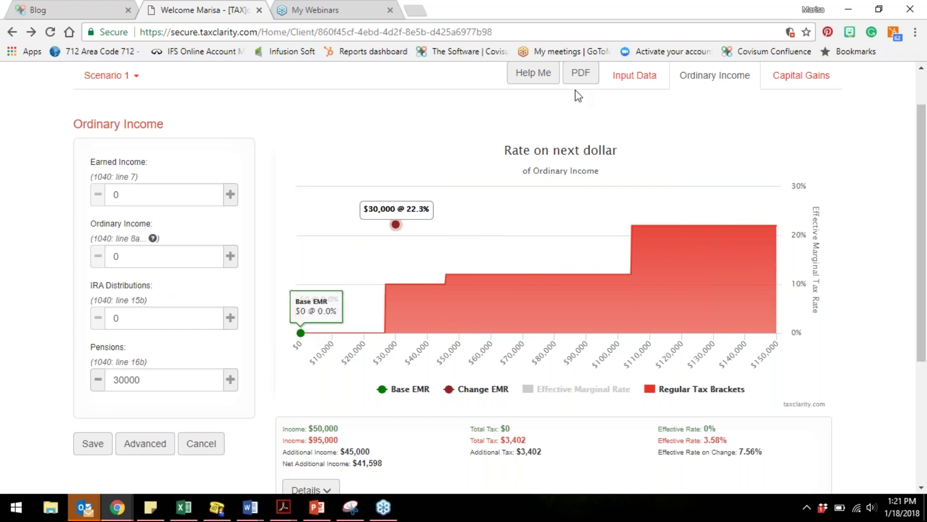
Check the Social Security amount in the client's input data and update the scenarios.
left_click(632, 78)
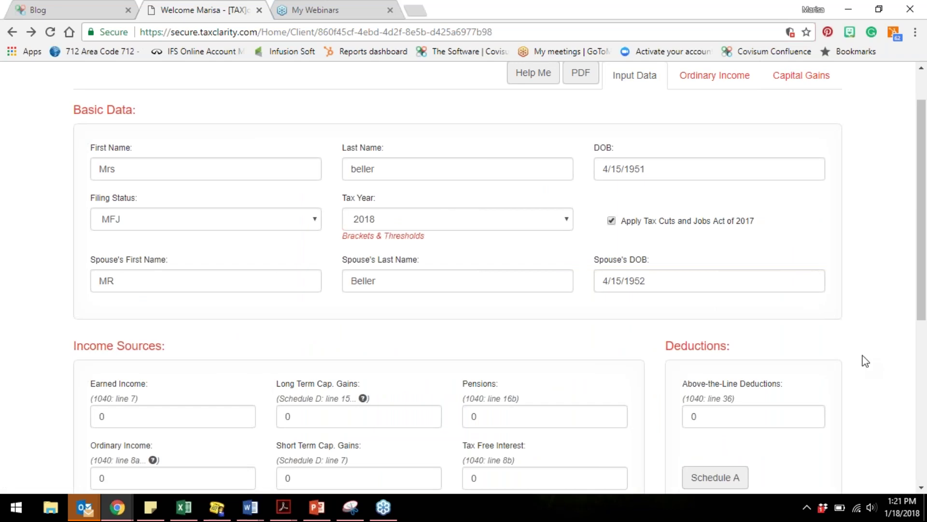
left_click_drag(923, 316, 921, 400)
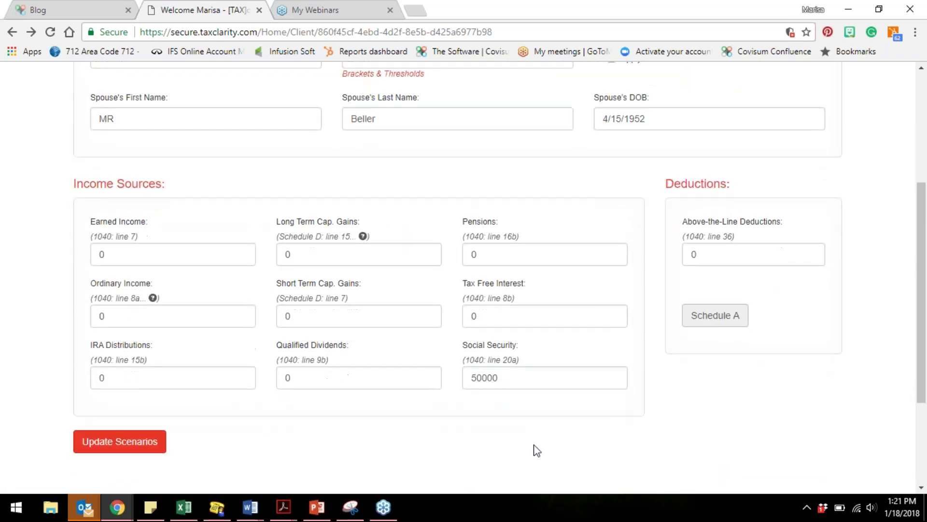
left_click(549, 377)
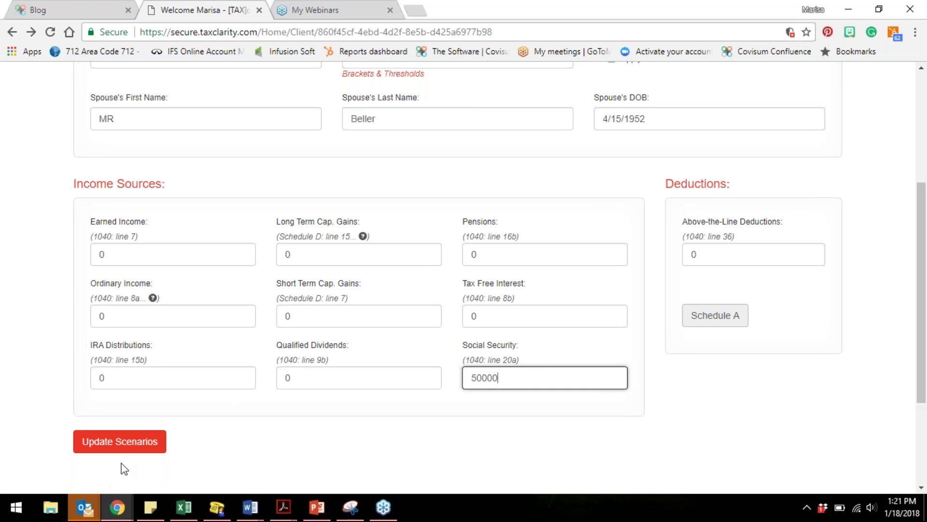
left_click(111, 446)
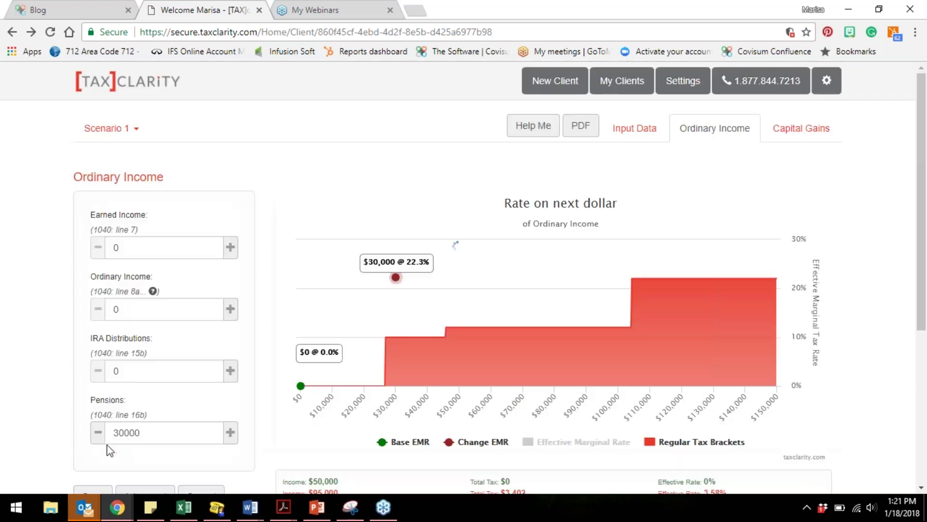
Examine where the Regular Tax Brackets begin, restore the Effective Marginal Rate series and compare its first rate increase.
mouse_move(301, 386)
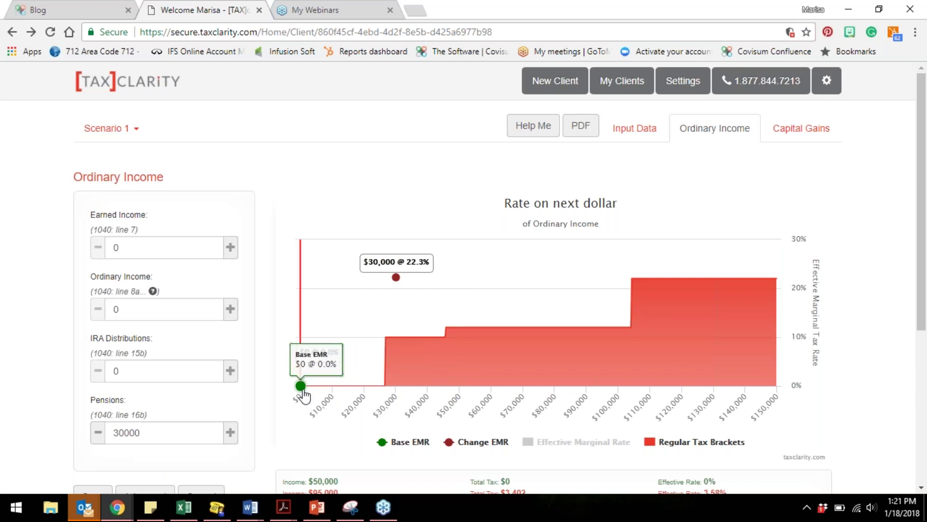
mouse_move(372, 386)
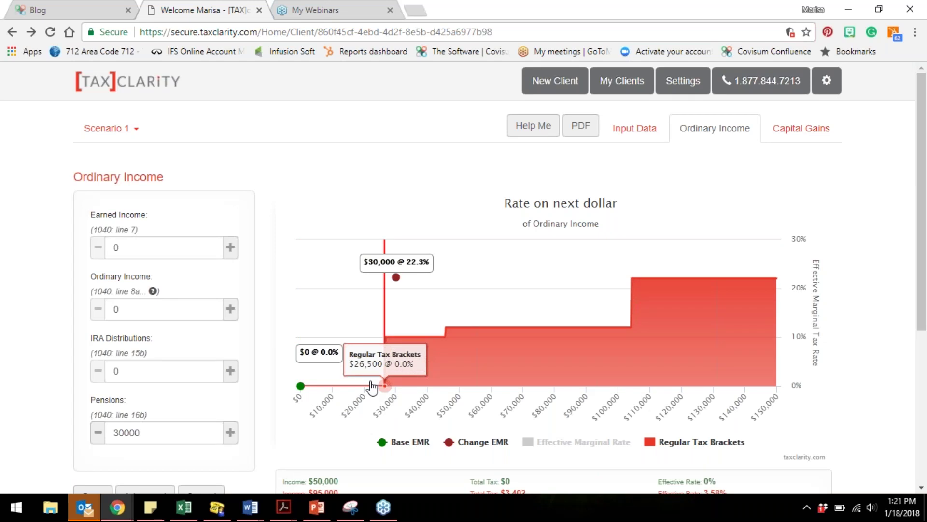
left_click(539, 448)
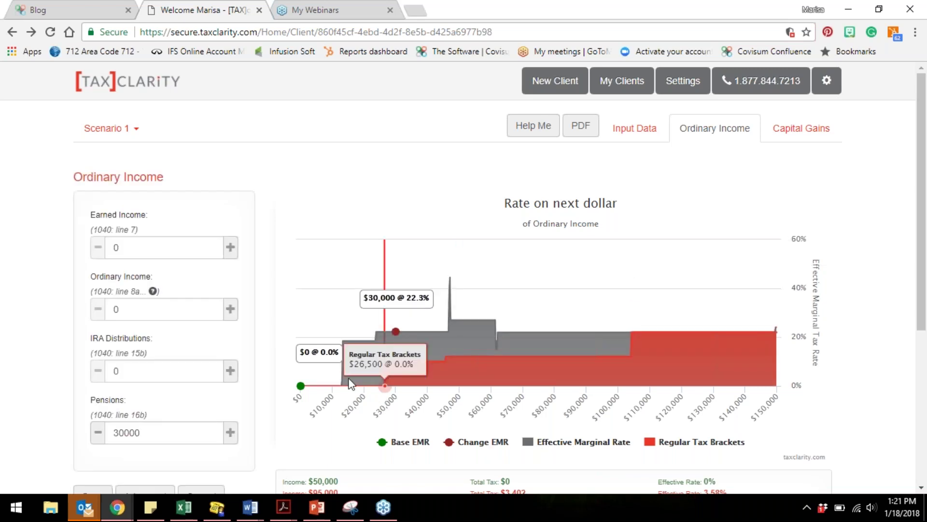
mouse_move(334, 386)
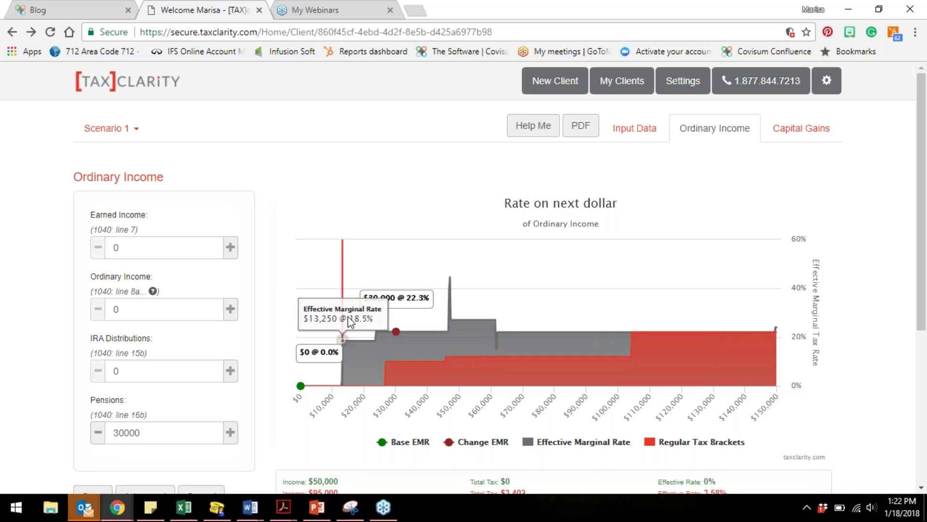
Clear the Pensions amount in Scenario 1 and update the scenarios from the input data with tax year 2018.
left_click(161, 428)
key("BackSpace")
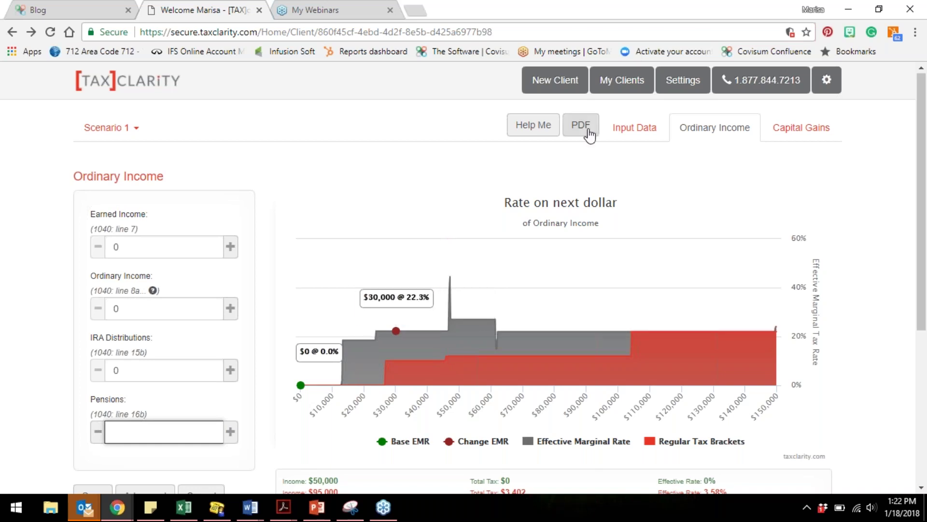
left_click(635, 127)
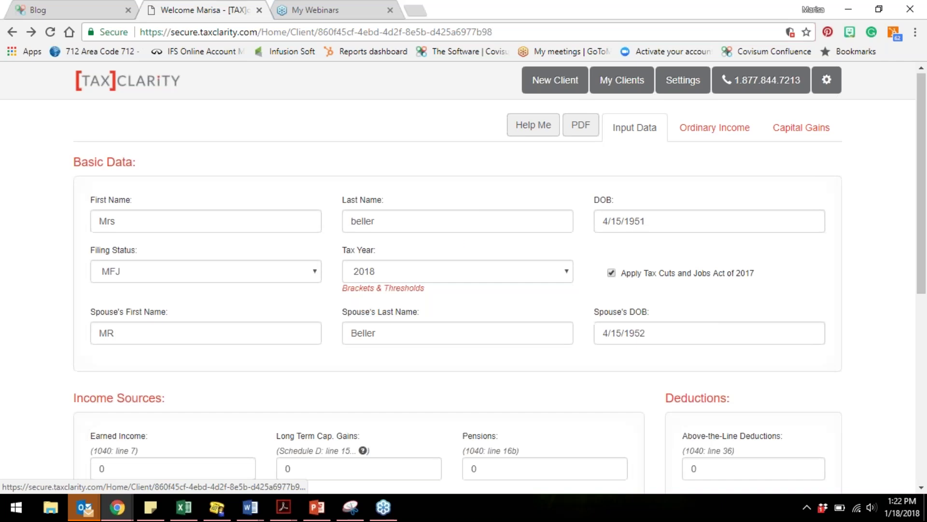
left_click(445, 273)
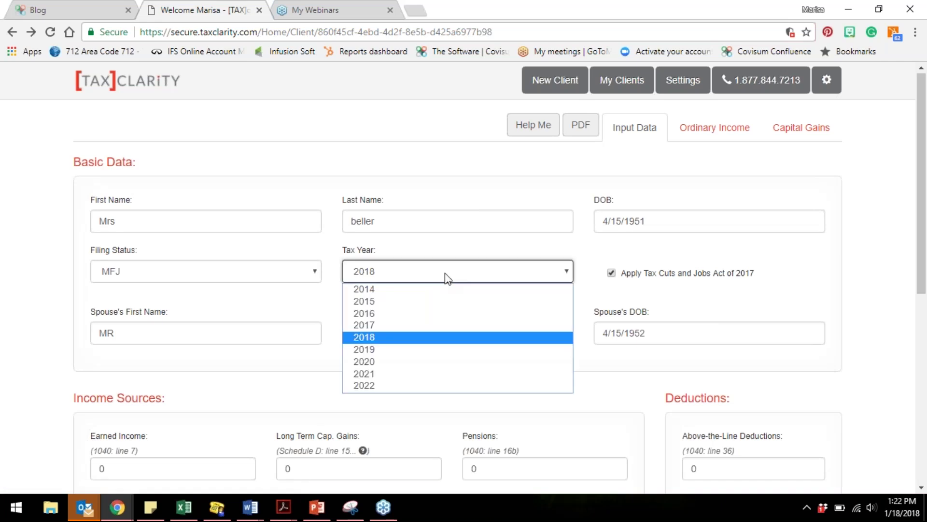
left_click(448, 337)
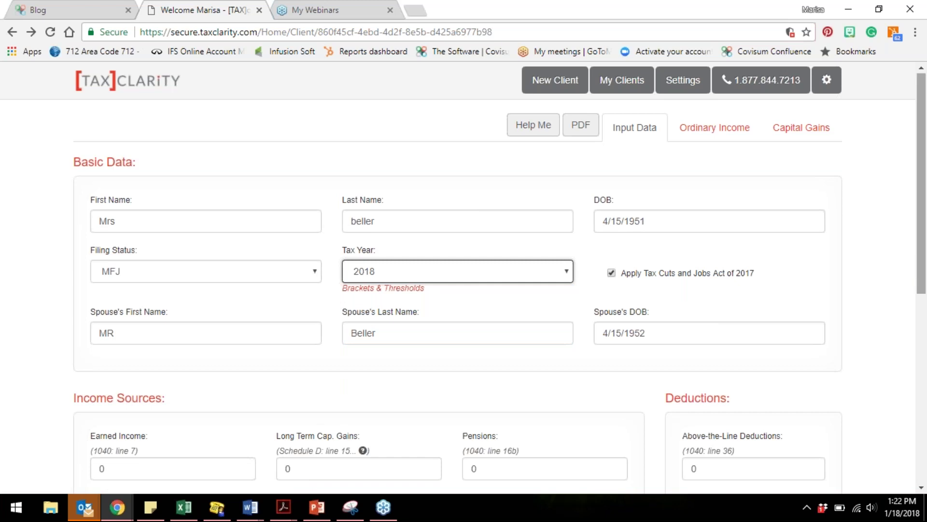
scroll(923, 356, "down", 2)
scroll(922, 356, "down", 2)
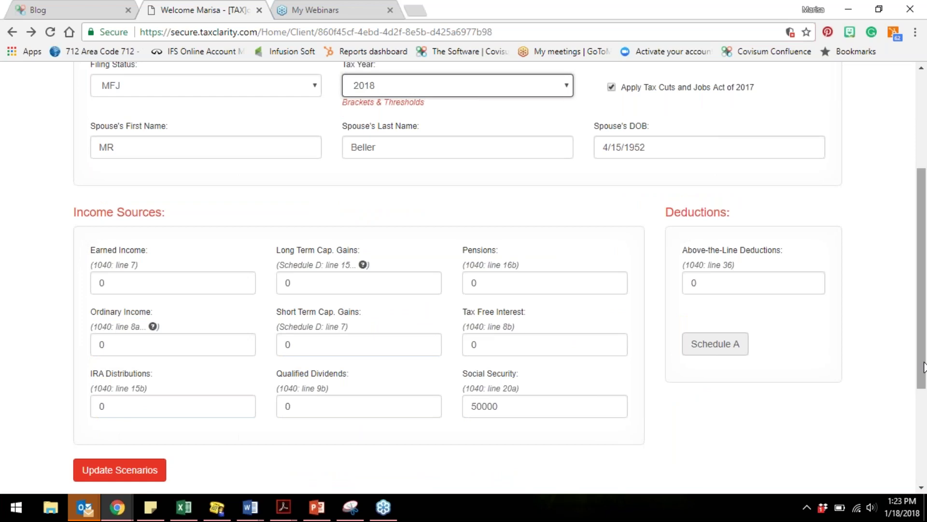
left_click(156, 469)
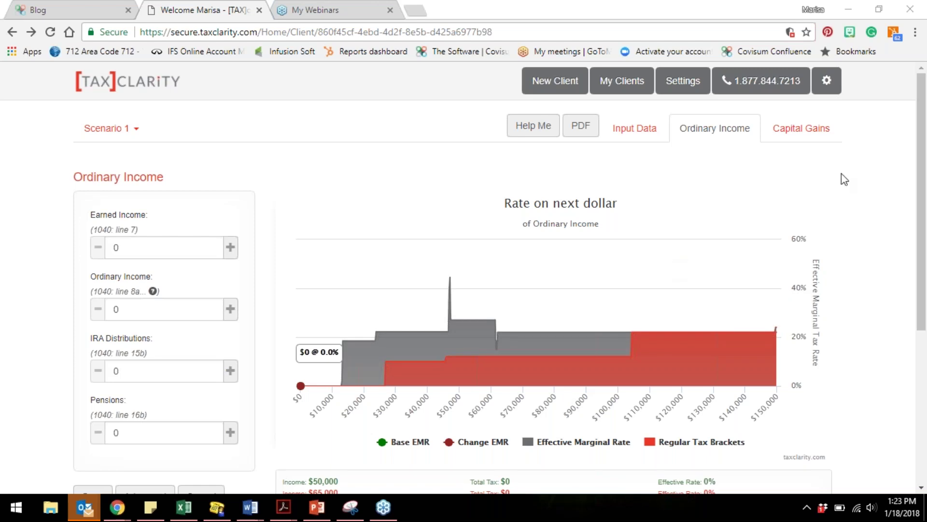
Switch the ordinary income map from Scenario 1 to the Base Case and dismiss the Getting Started message.
mouse_move(621, 311)
mouse_move(541, 297)
left_click(111, 128)
left_click(168, 170)
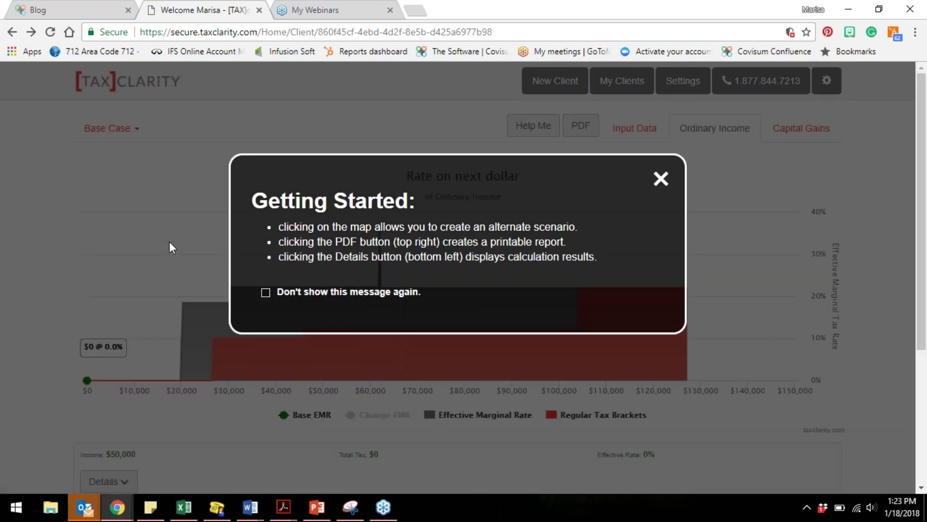
left_click(662, 178)
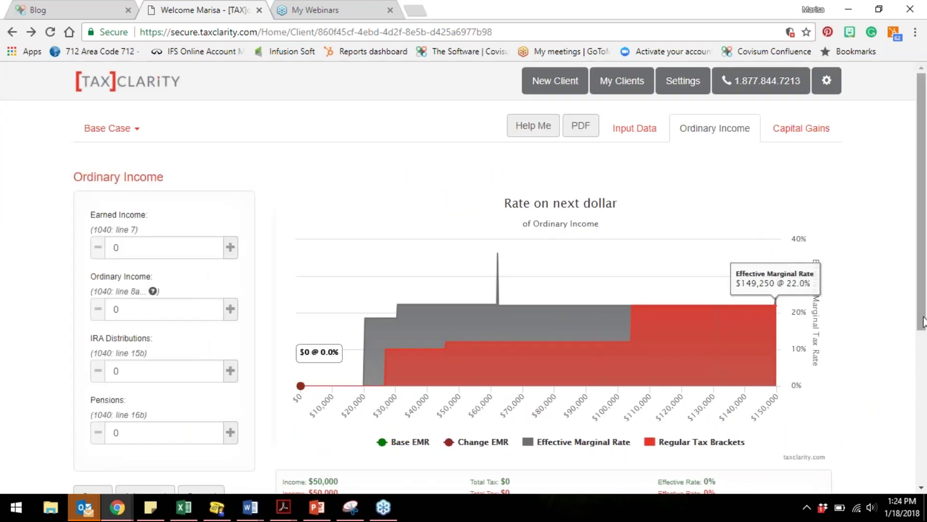
Expand the advanced scenario inputs, set LT Cap Gains to 30000 and save the scenario.
scroll(373, 434, "down", 1)
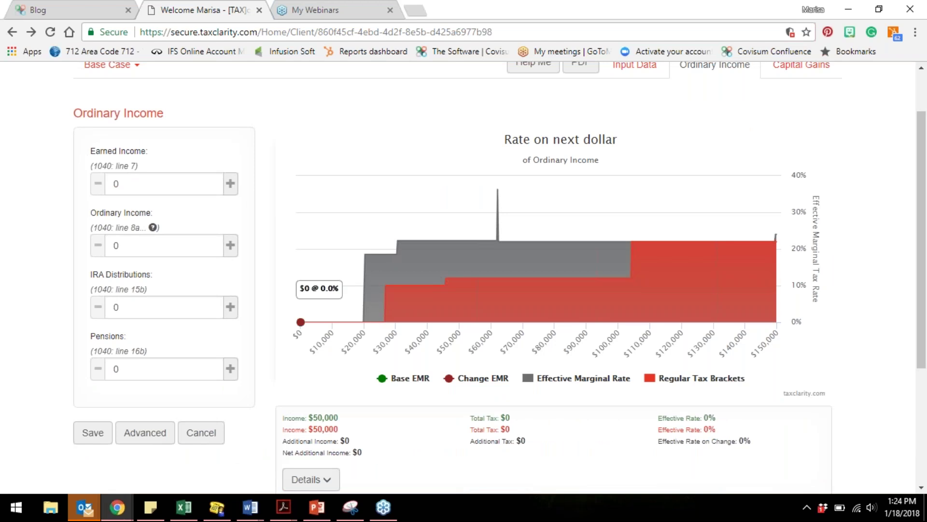
left_click(155, 436)
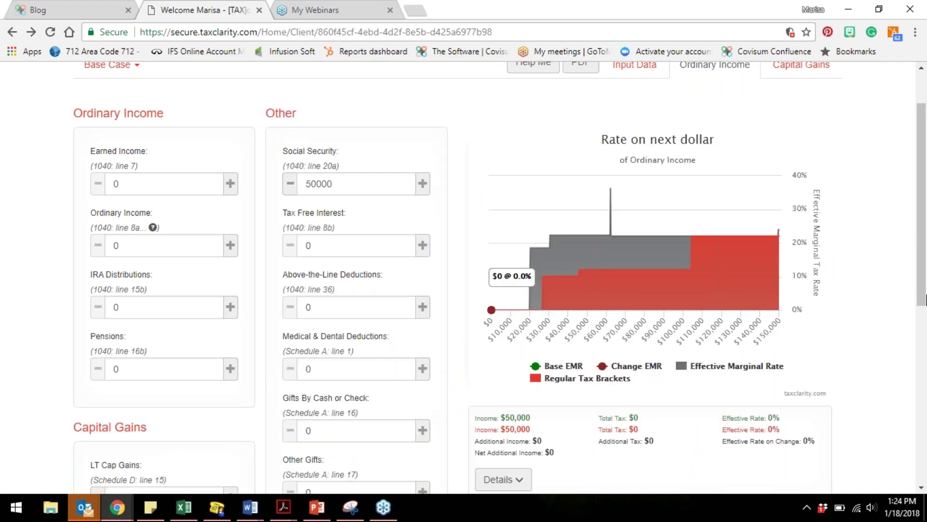
scroll(198, 383, "down", 2)
left_click(155, 382)
type("30")
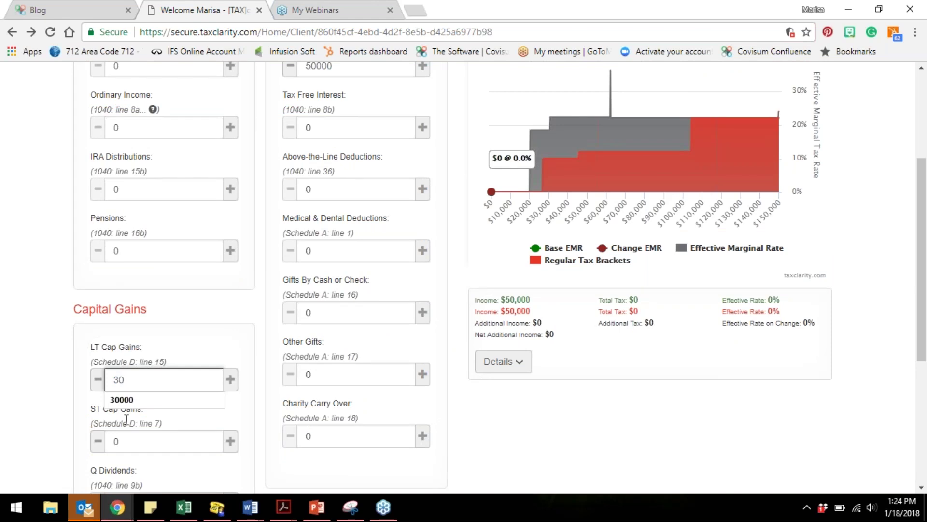
left_click(150, 402)
scroll(922, 311, "down", 3)
left_click(93, 422)
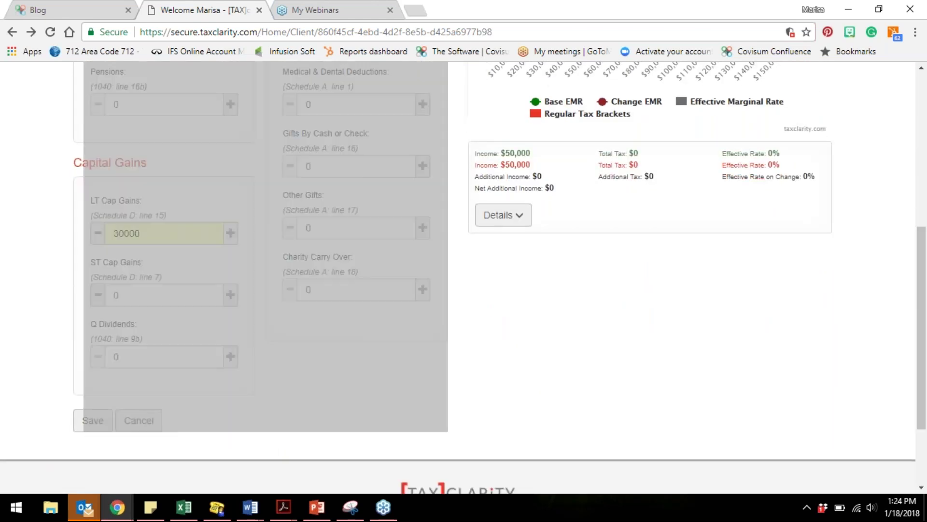
Set Pensions to 30000 in the Scenario 1 ordinary income inputs and save the scenario.
left_click_drag(925, 321, 918, 161)
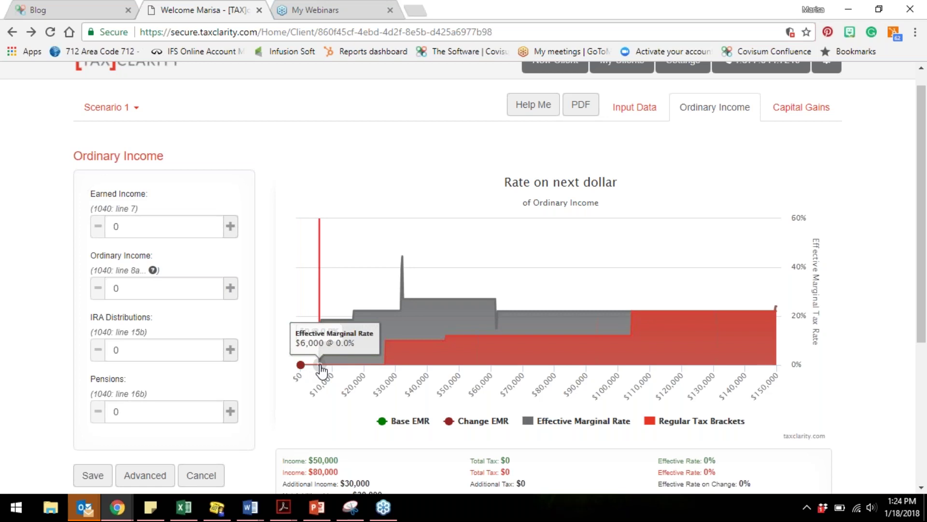
left_click(164, 408)
type("30000")
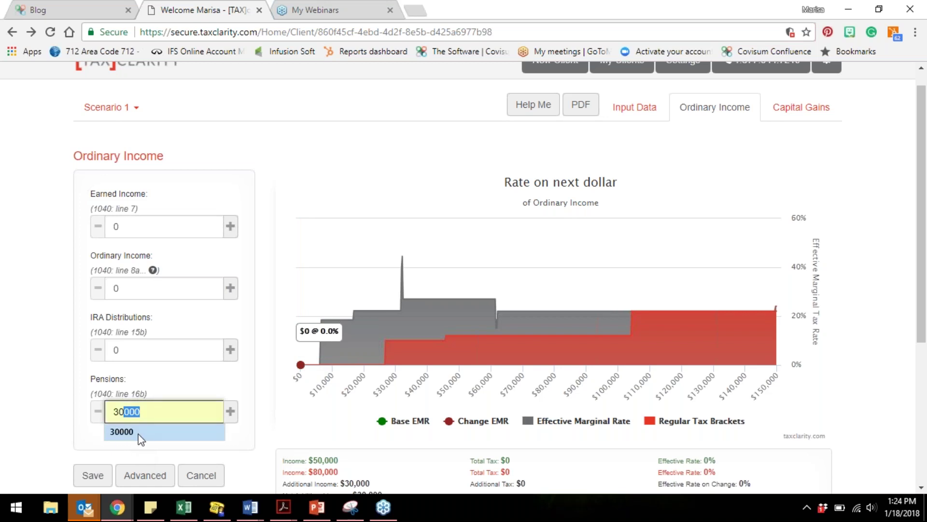
left_click(138, 433)
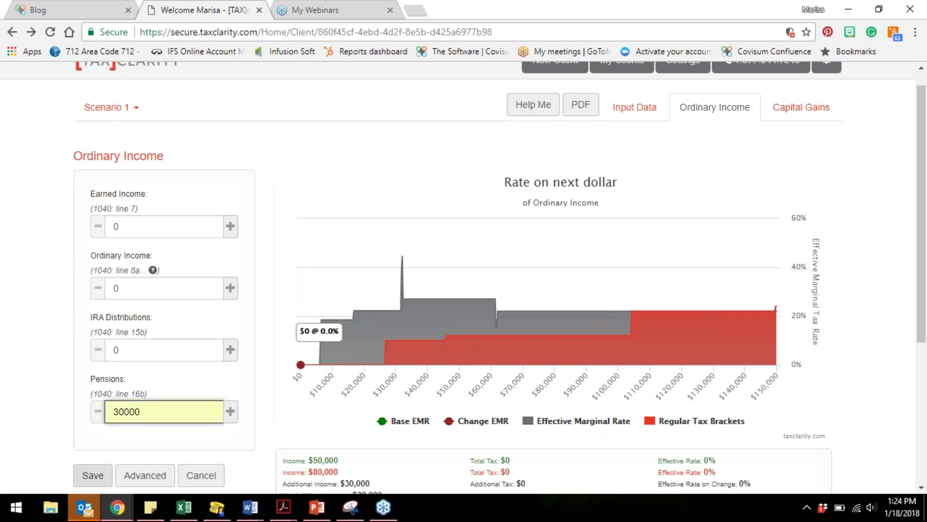
left_click(82, 476)
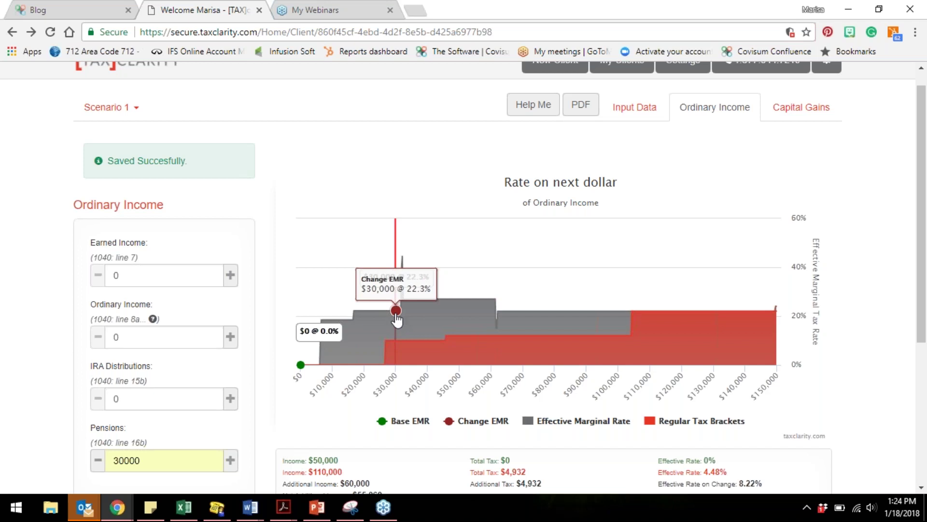
Expand the Base Case and Scenario details table under the tax summary of the ordinary income map.
scroll(921, 372, "down", 1)
left_click_drag(921, 372, 919, 393)
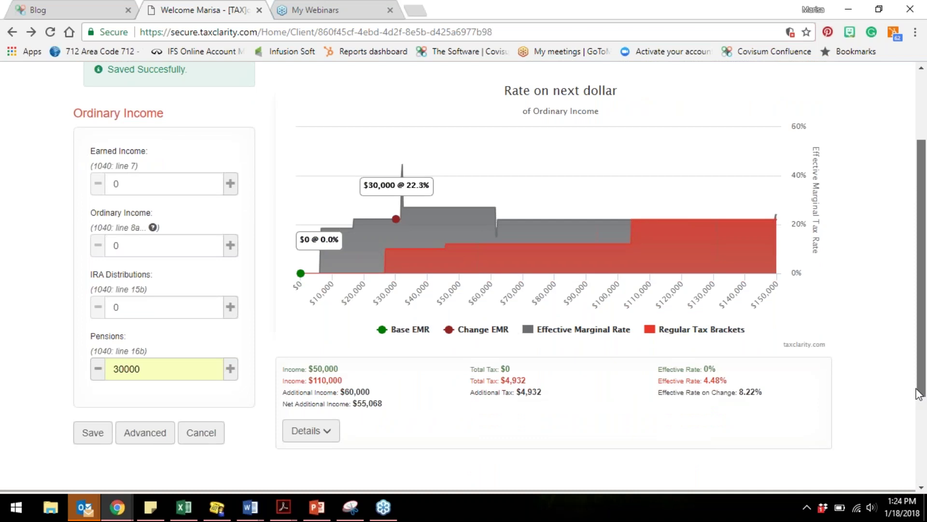
left_click(333, 431)
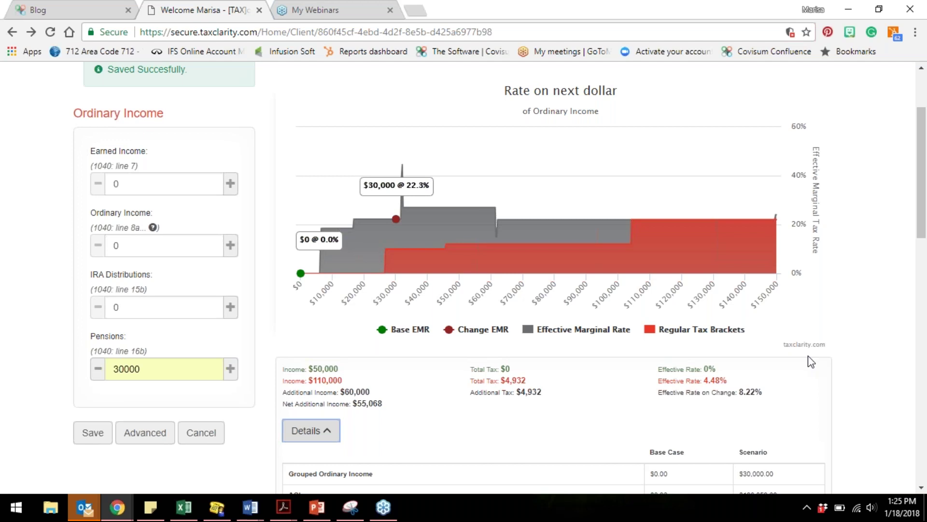
Check where the Regular Tax Brackets begin on the map and raise IRA Distributions to 2000.
mouse_move(389, 196)
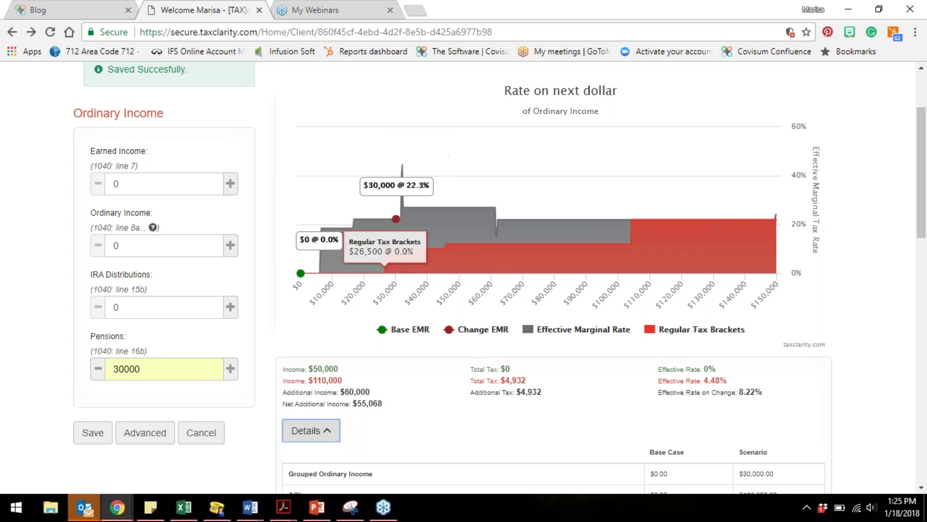
left_click(231, 310)
left_click(232, 314)
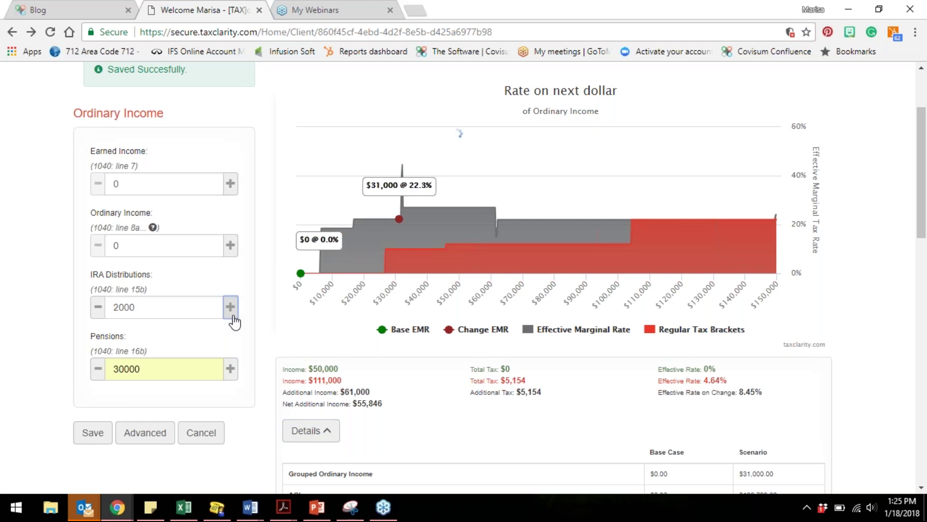
mouse_move(406, 171)
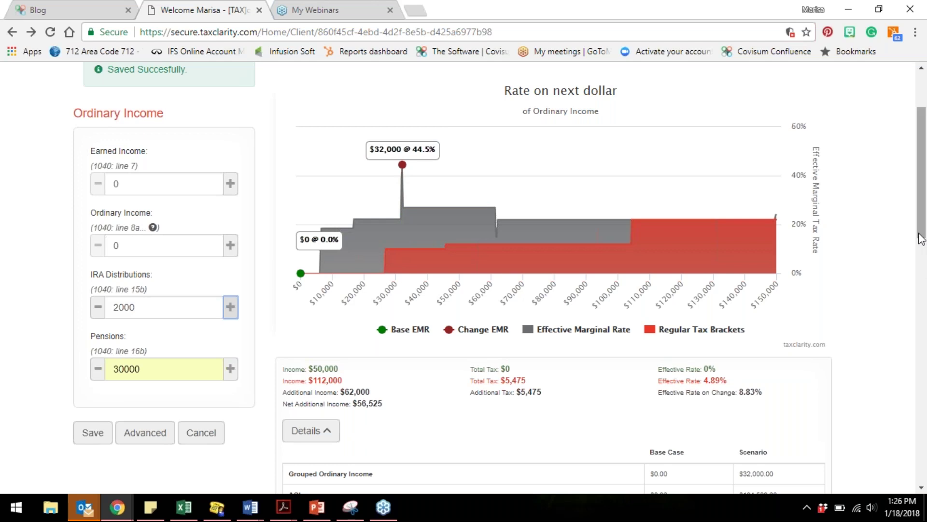
Send the case to customer support for further help and dismiss the assistance message.
scroll(922, 232, "up", 3)
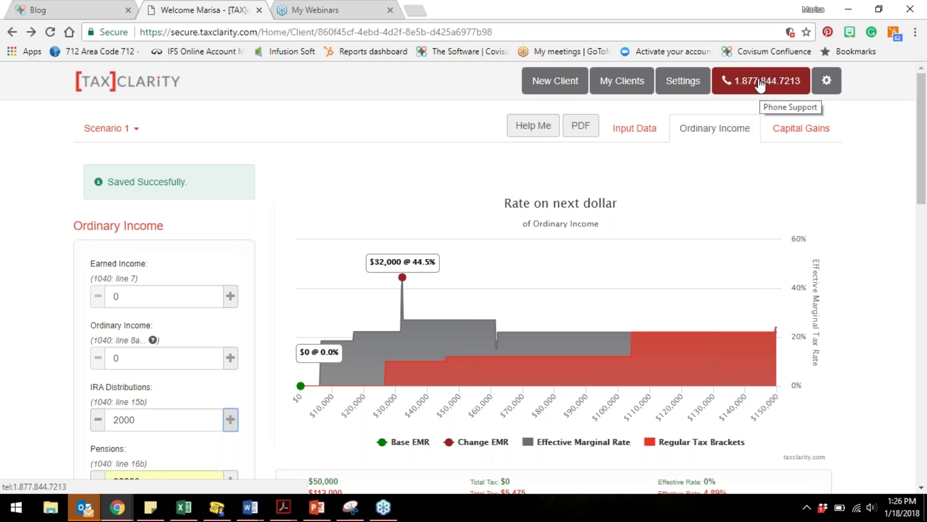
left_click(516, 126)
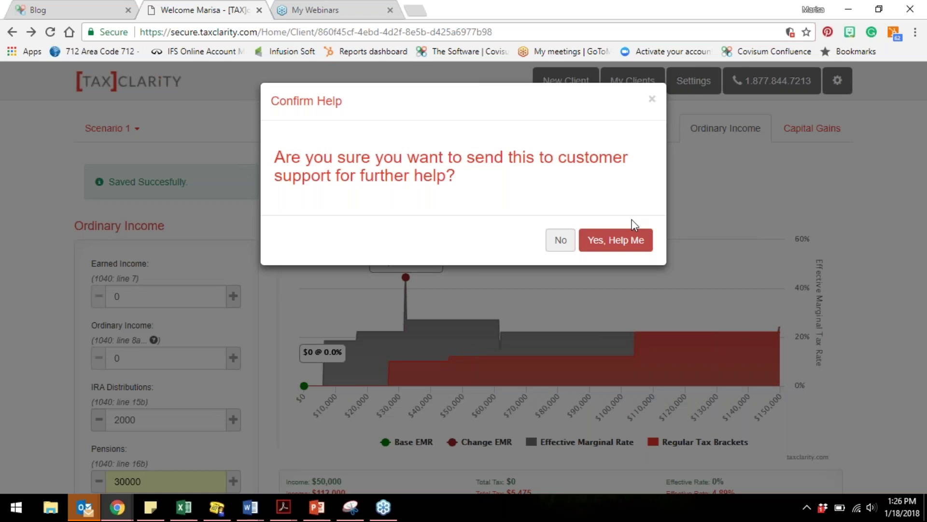
left_click(631, 242)
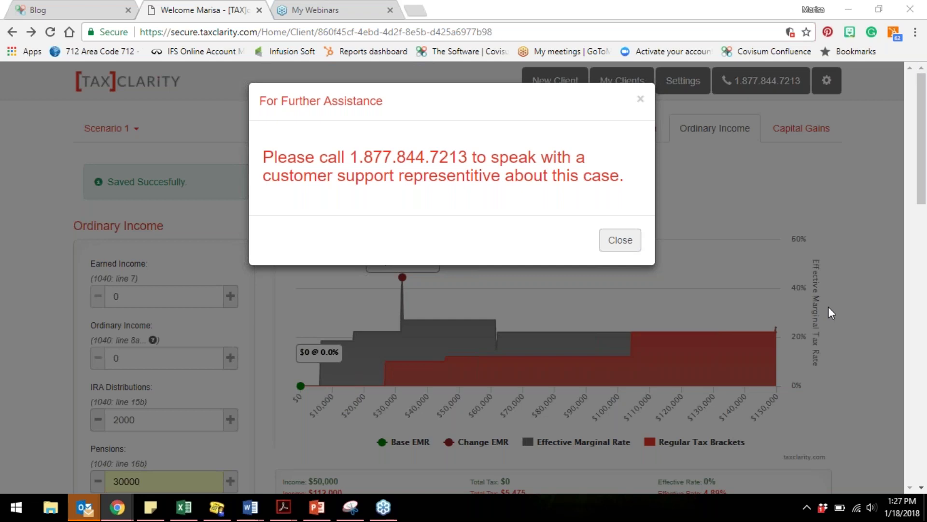
left_click(618, 240)
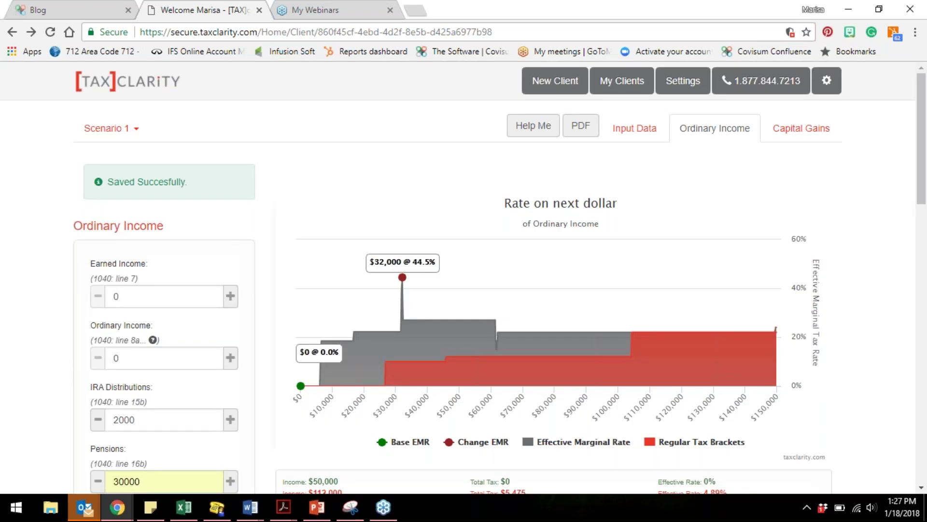
left_click(913, 417)
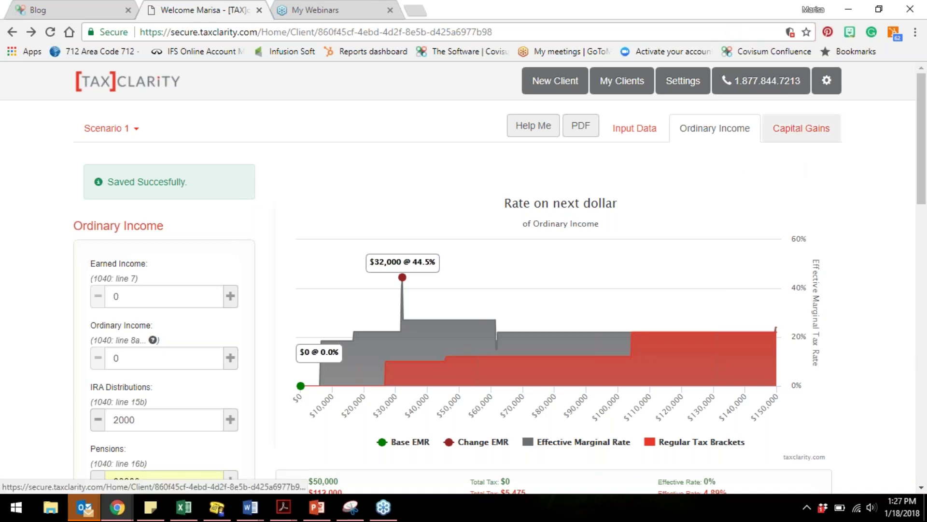
Generate the client's PDF report and look over its cover page with the preparer and client details.
left_click(582, 130)
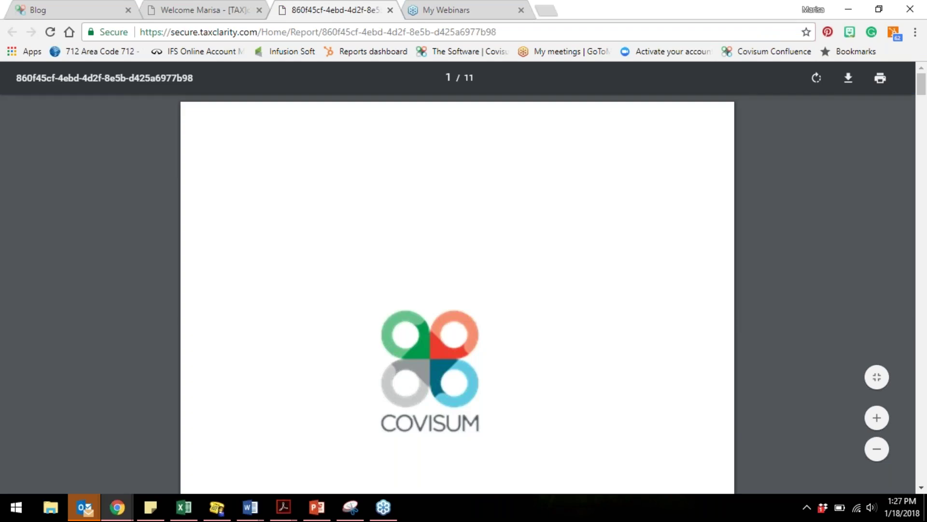
scroll(457, 289, "down", 3)
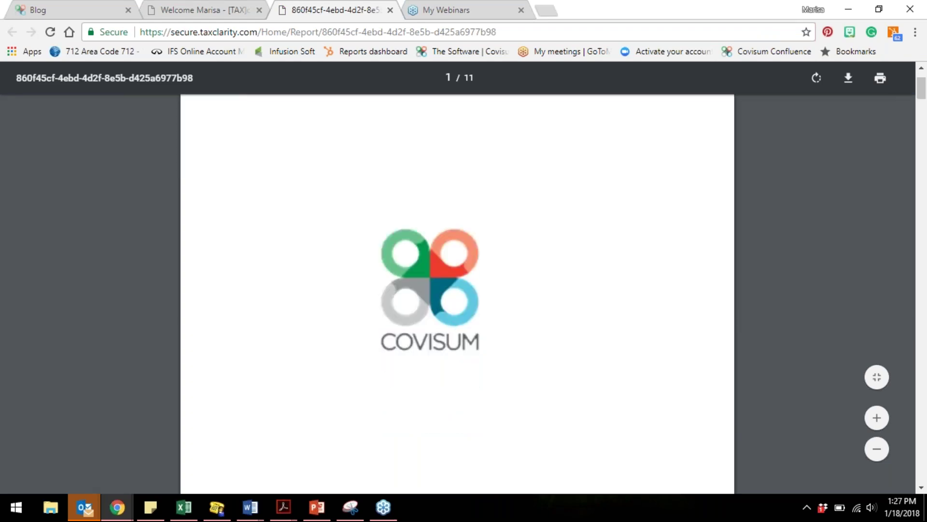
scroll(457, 290, "down", 3)
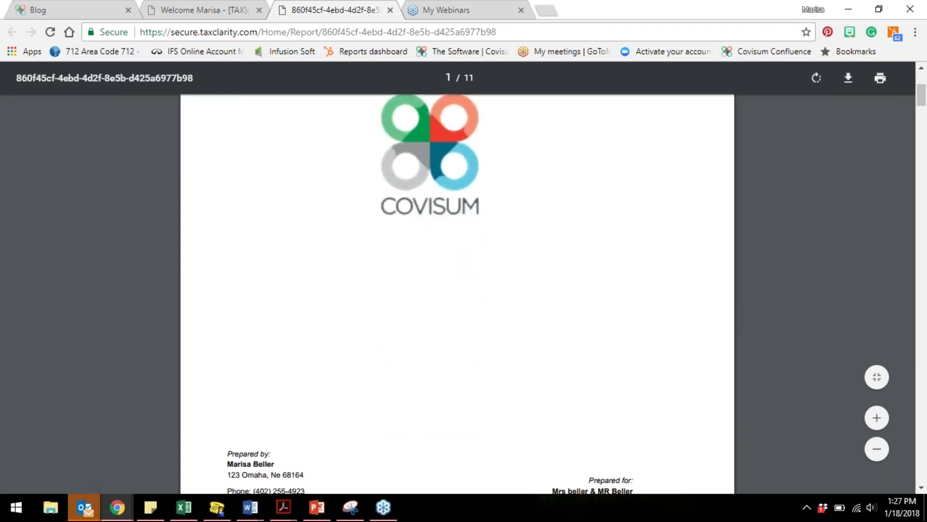
scroll(457, 294, "down", 6)
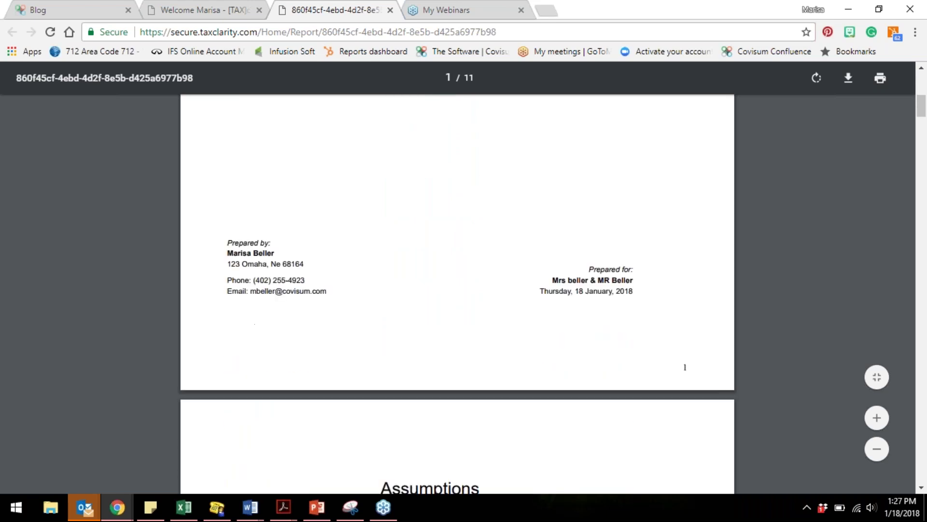
Examine the report's Assumptions page, including the income tax brackets, capital gains brackets and Medicare premium increases.
scroll(458, 295, "down", 3)
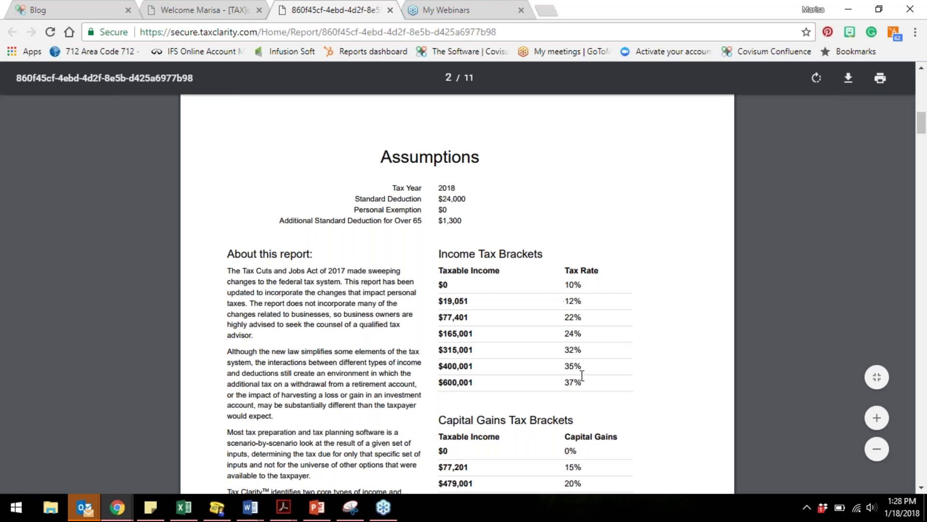
scroll(582, 374, "down", 1)
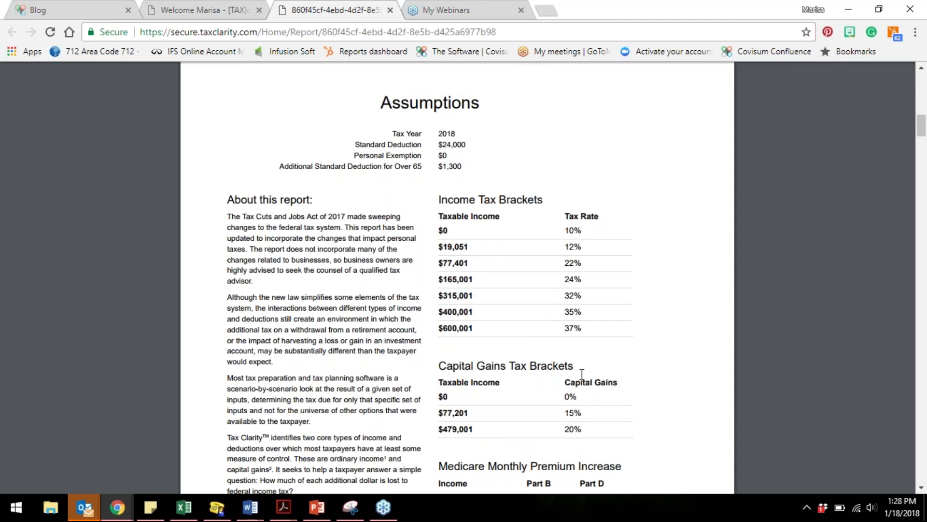
scroll(583, 375, "down", 1)
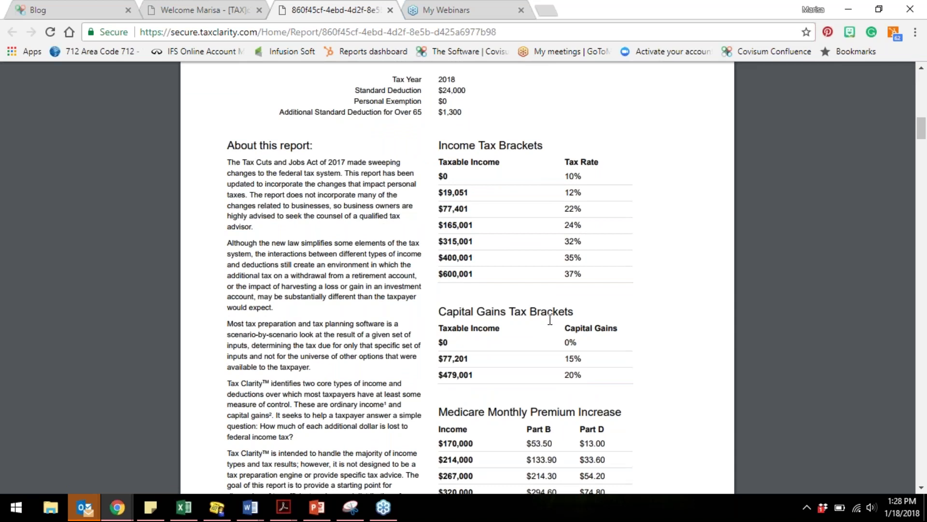
scroll(549, 319, "down", 4)
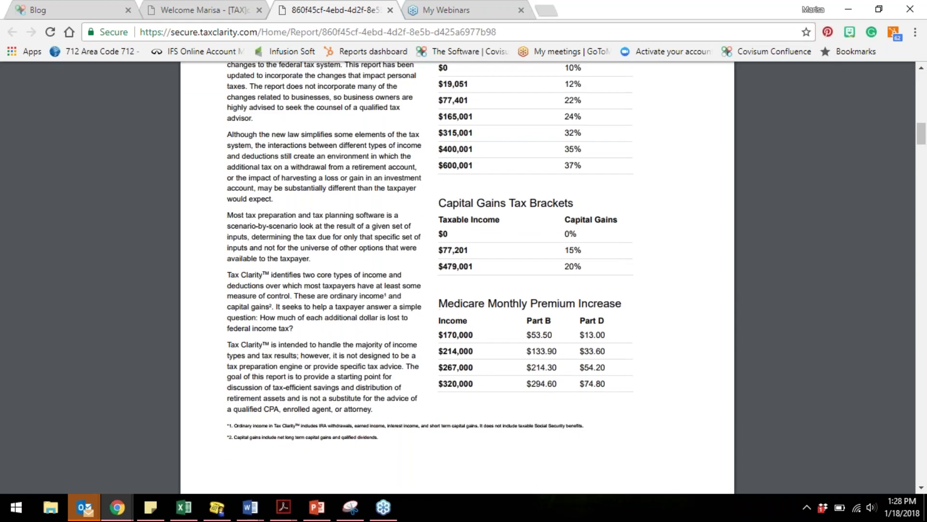
scroll(458, 276, "down", 2)
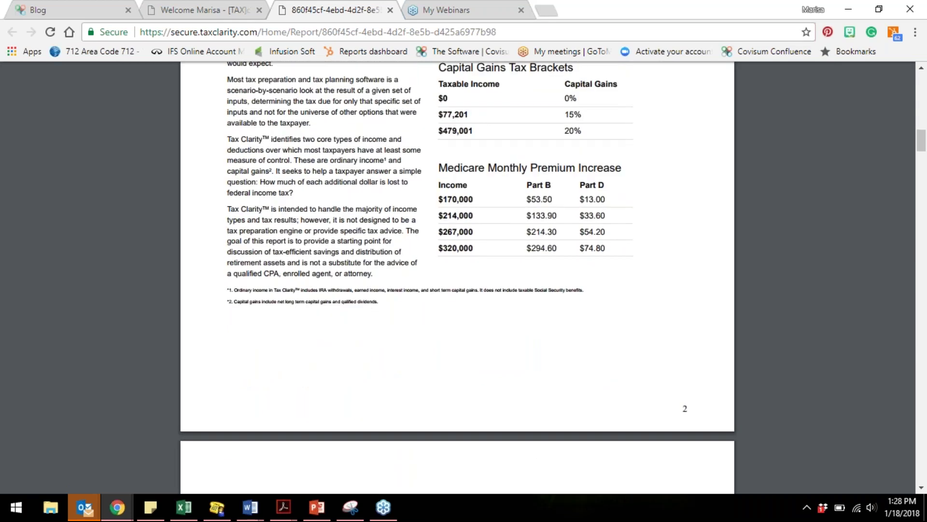
Review the report's Federal Tax Comparison and the Tax Map charts for ordinary income and capital gains.
scroll(457, 275, "down", 6)
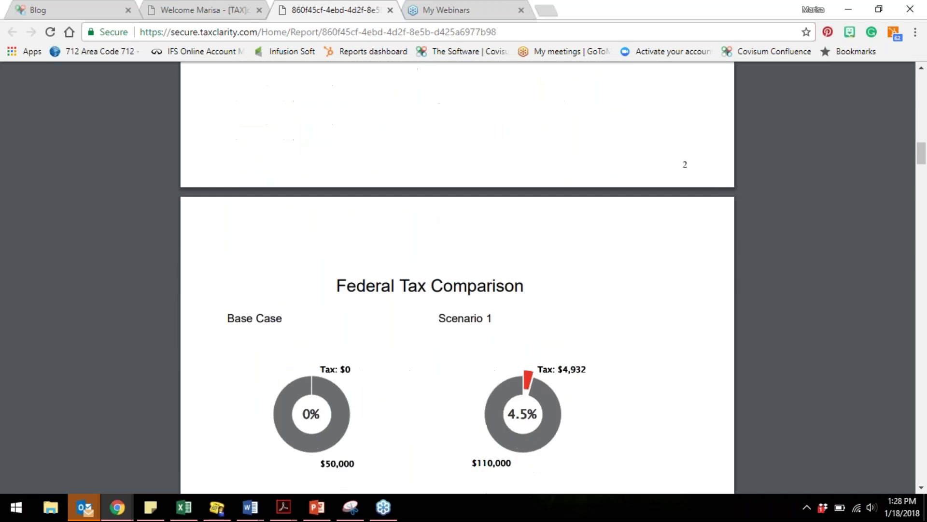
scroll(348, 219, "down", 2)
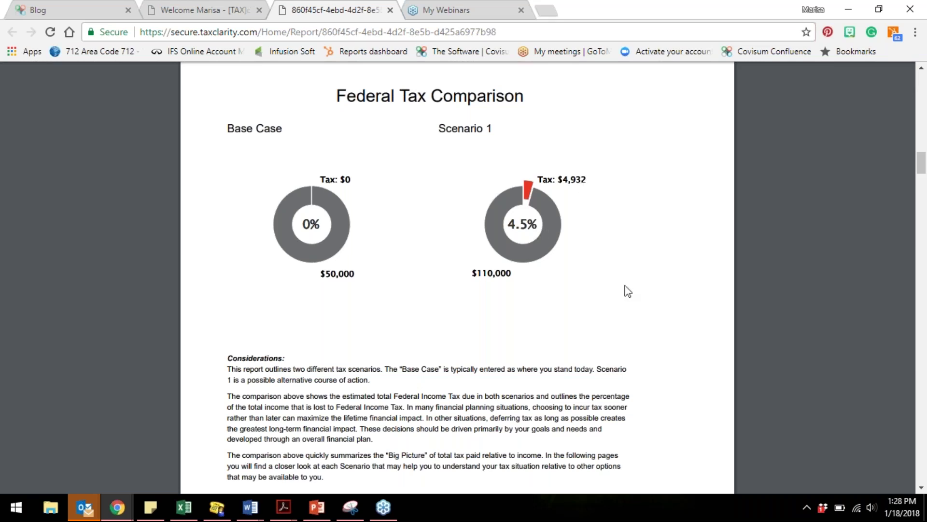
scroll(604, 317, "down", 5)
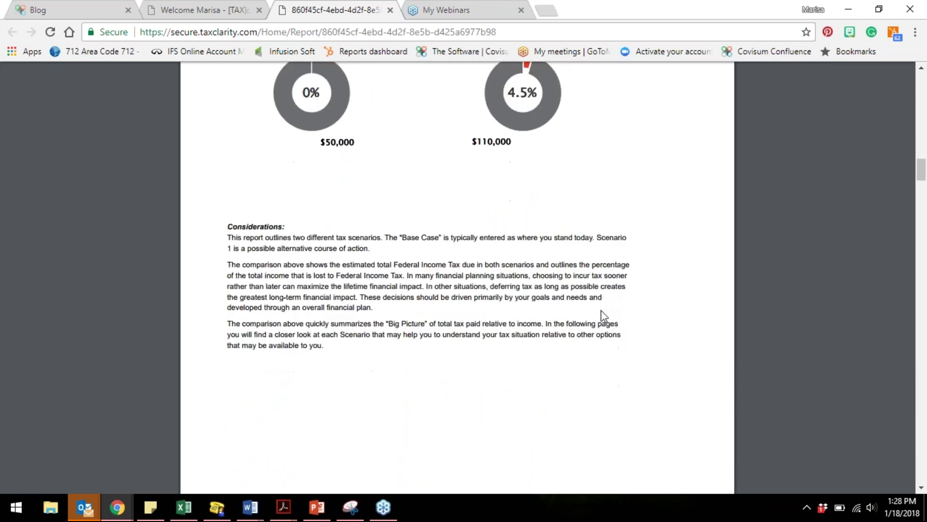
scroll(604, 316, "down", 4)
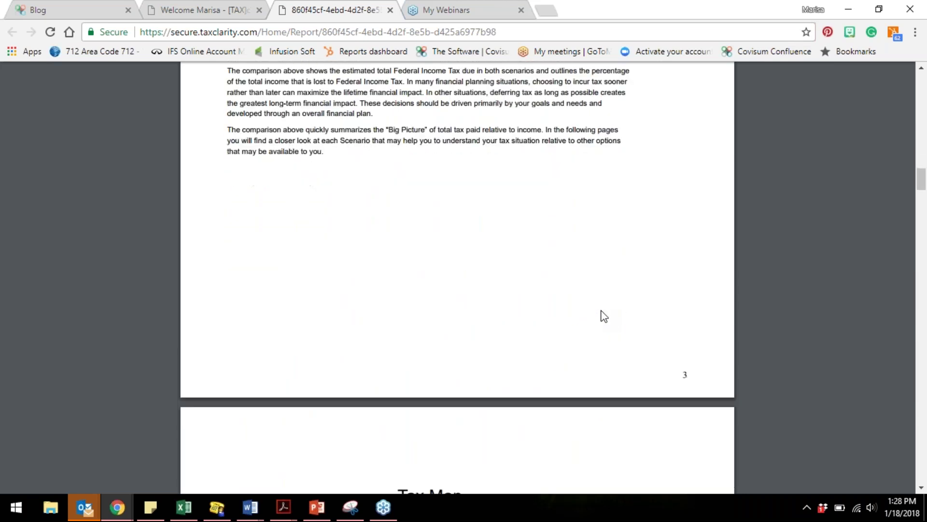
scroll(604, 316, "down", 6)
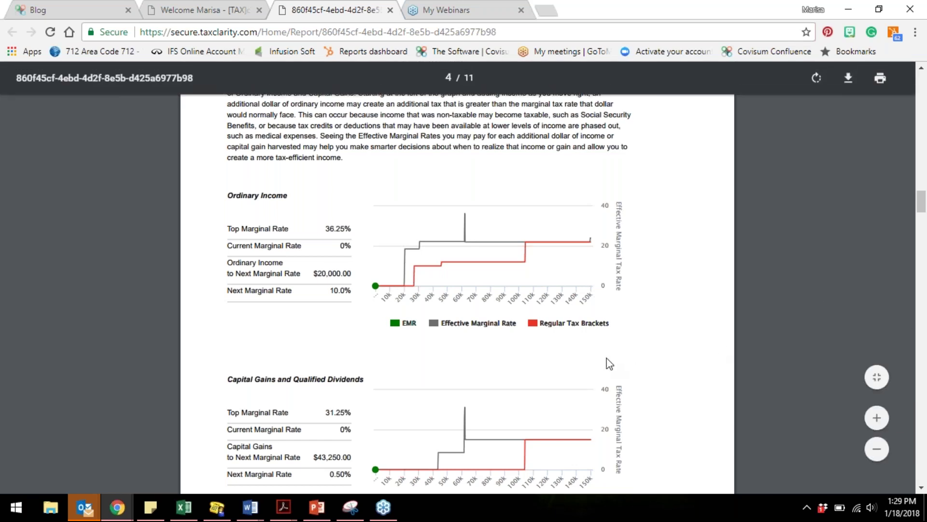
scroll(610, 363, "down", 2)
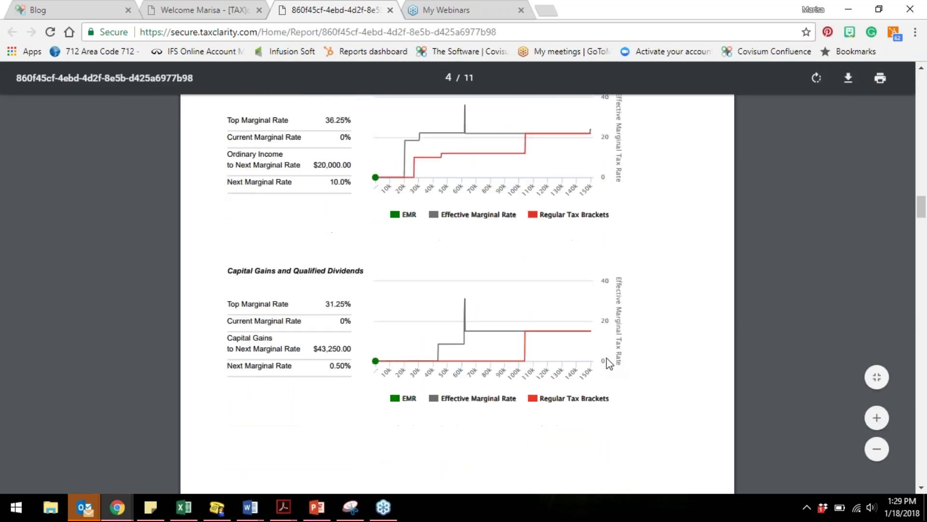
scroll(608, 363, "down", 1)
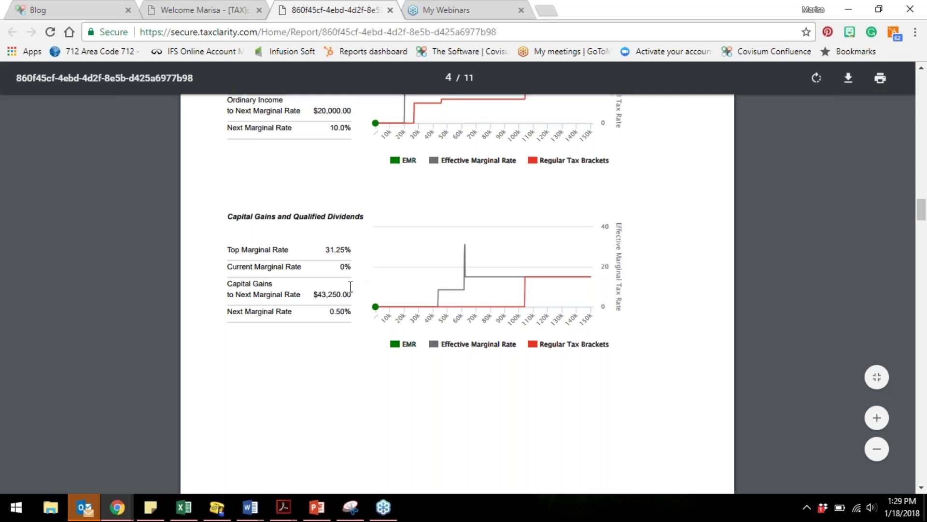
Return from the report to the client's case and show the Capital Gains rate map for Scenario 1.
left_click(180, 7)
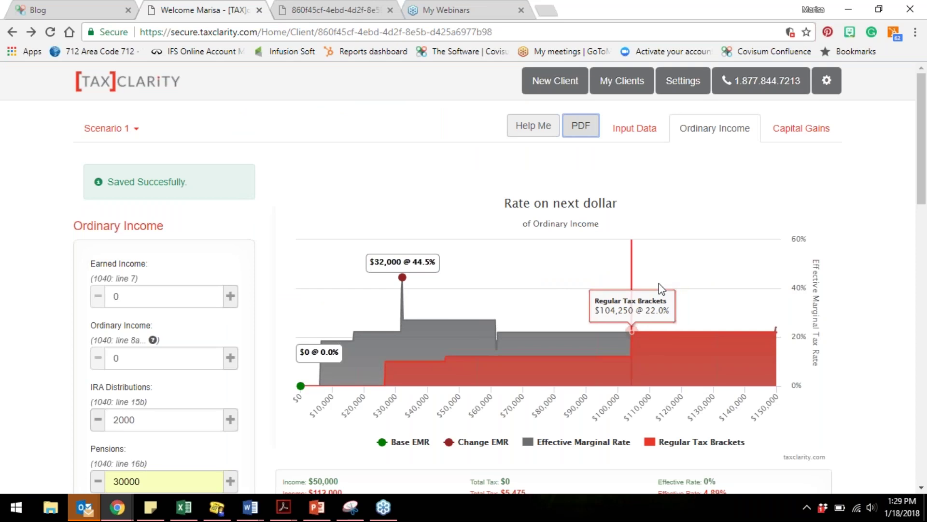
left_click(793, 125)
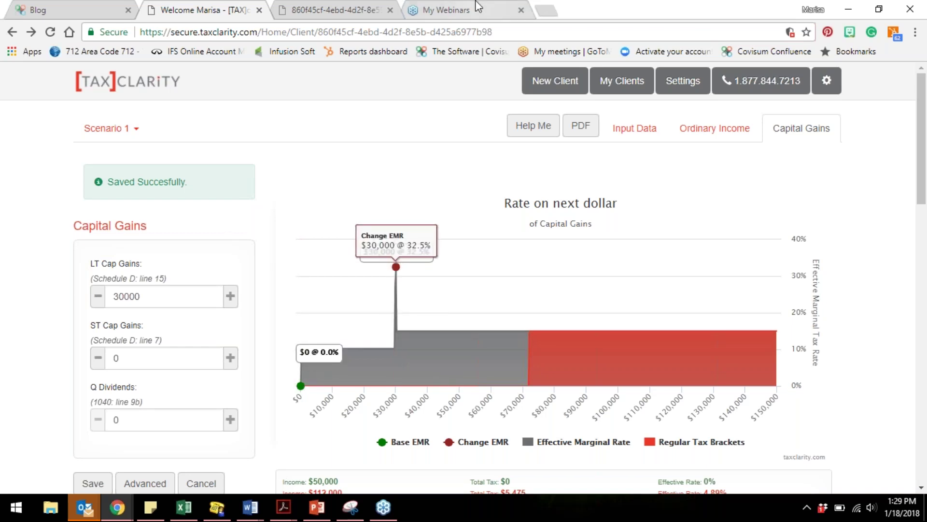
Return to the PDF report and review its Base Case page and the Scenario 1 Tax Map charts.
left_click(355, 6)
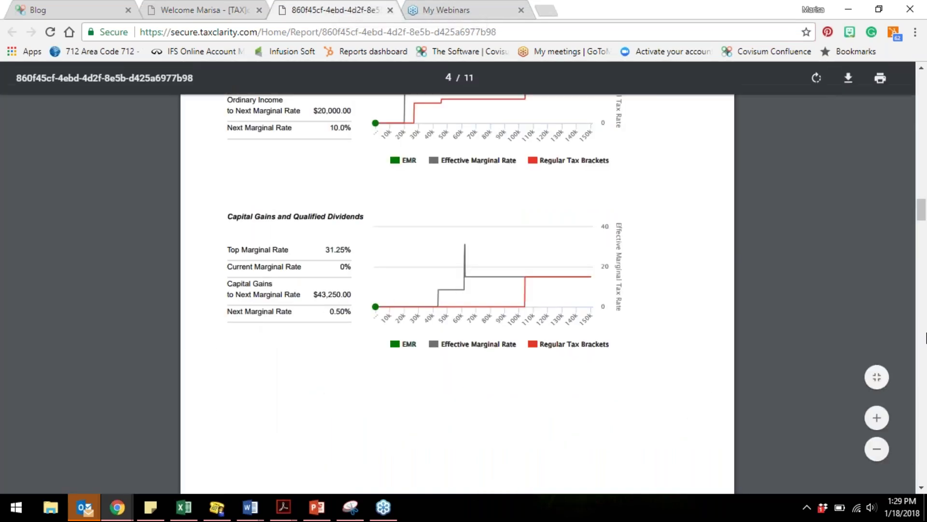
scroll(837, 280, "down", 10)
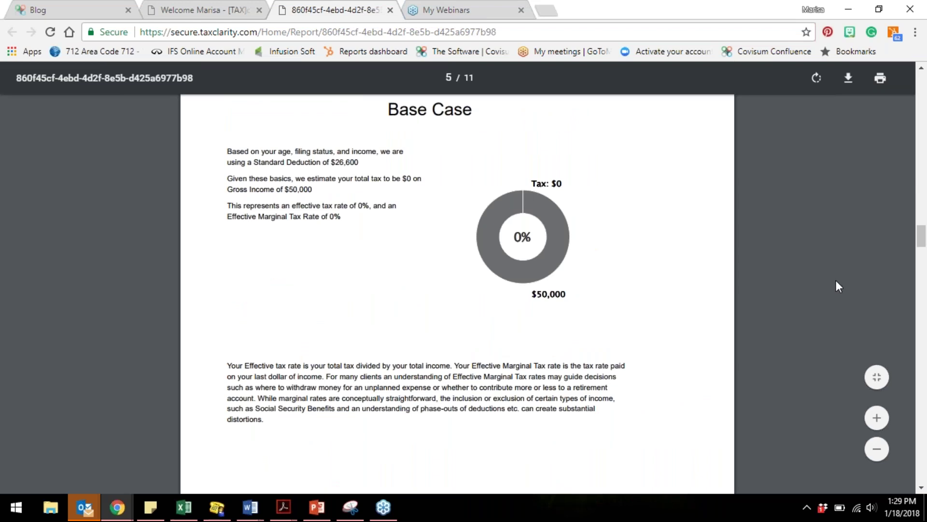
scroll(836, 281, "down", 2)
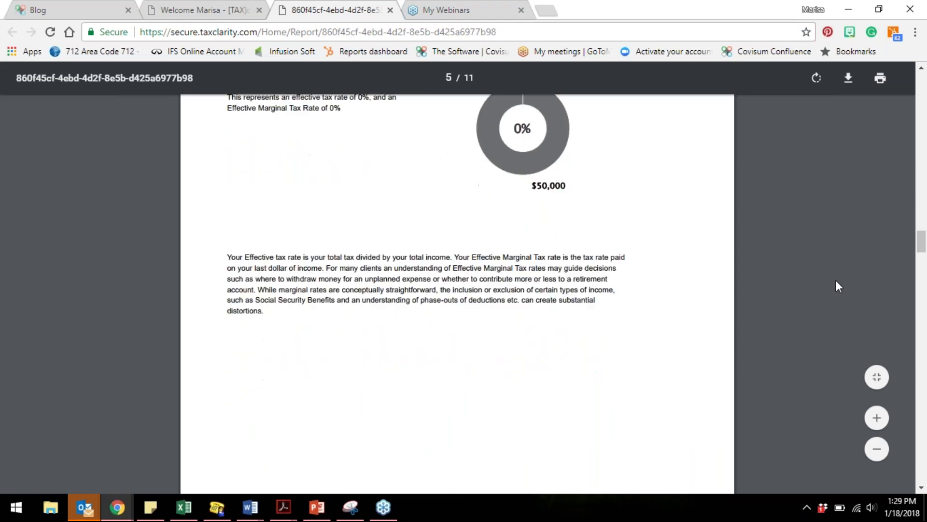
scroll(836, 281, "down", 8)
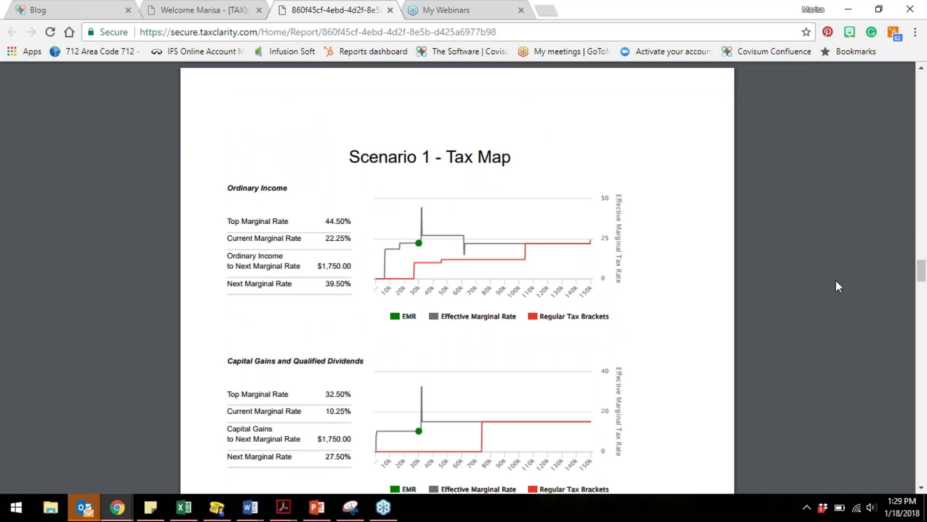
scroll(836, 281, "down", 3)
scroll(836, 281, "down", 2)
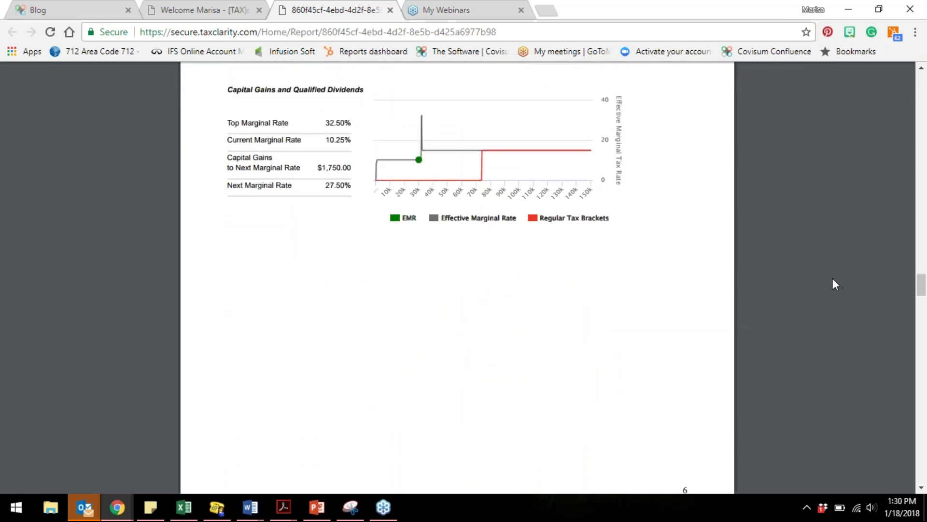
scroll(831, 277, "down", 2)
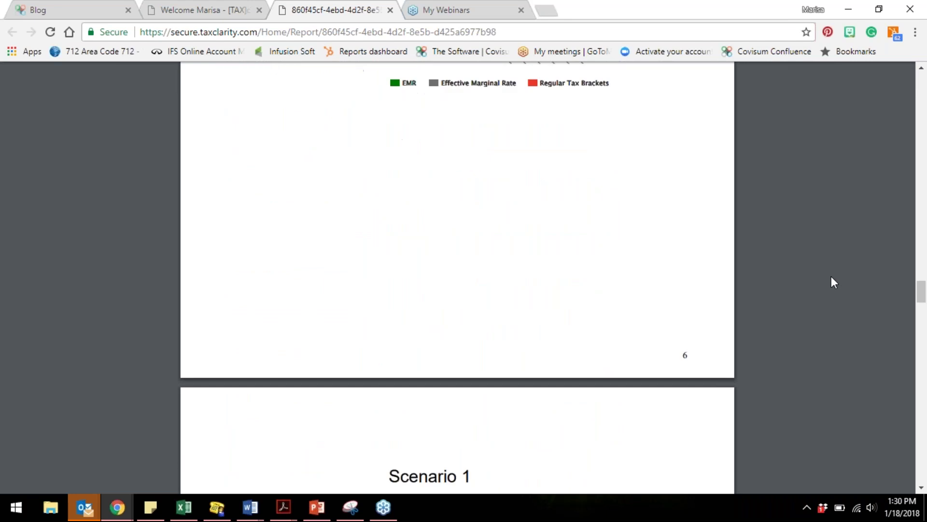
Read the report's Scenario 1 page with its income sources, deduction, tax estimate and effective rate explanation.
scroll(831, 276, "down", 3)
scroll(831, 278, "down", 3)
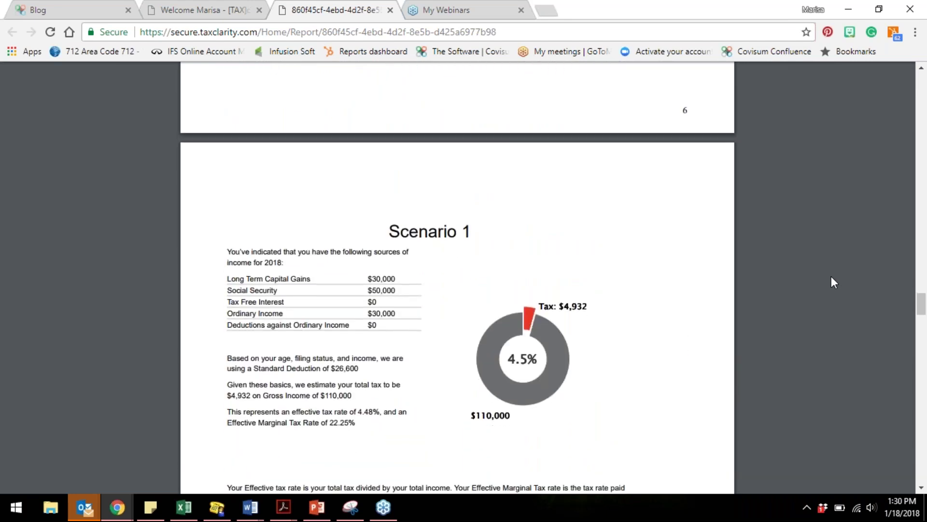
scroll(831, 277, "down", 4)
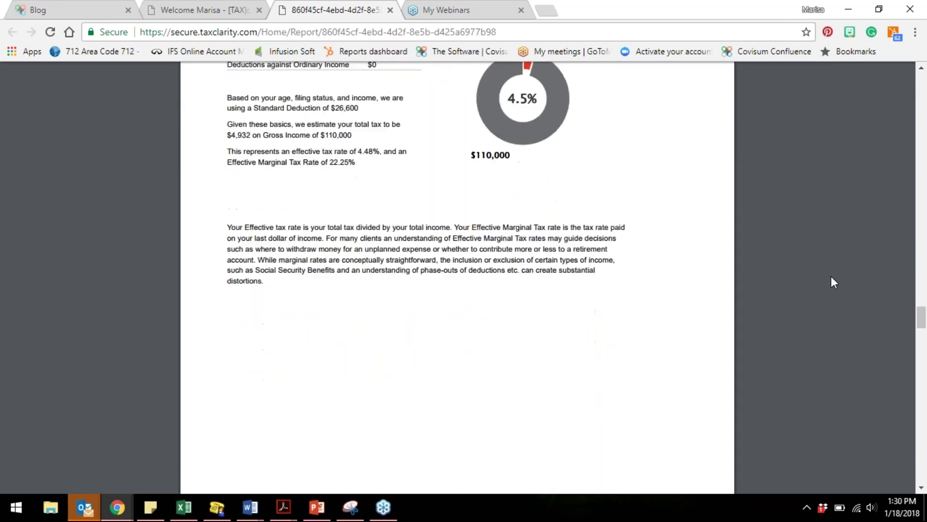
Examine the report's Tools For Tax Control page, including Account and Product Taxation and The Importance of a Plan.
scroll(831, 276, "down", 8)
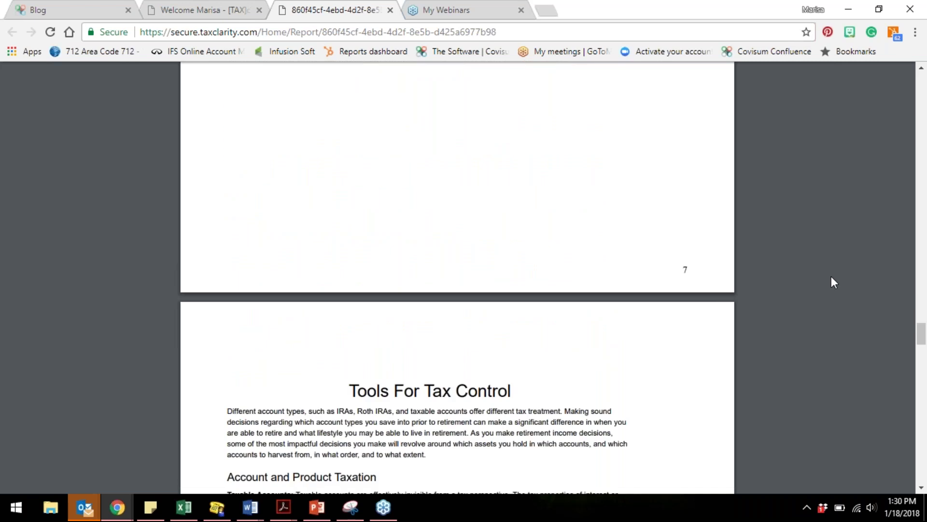
scroll(832, 278, "down", 3)
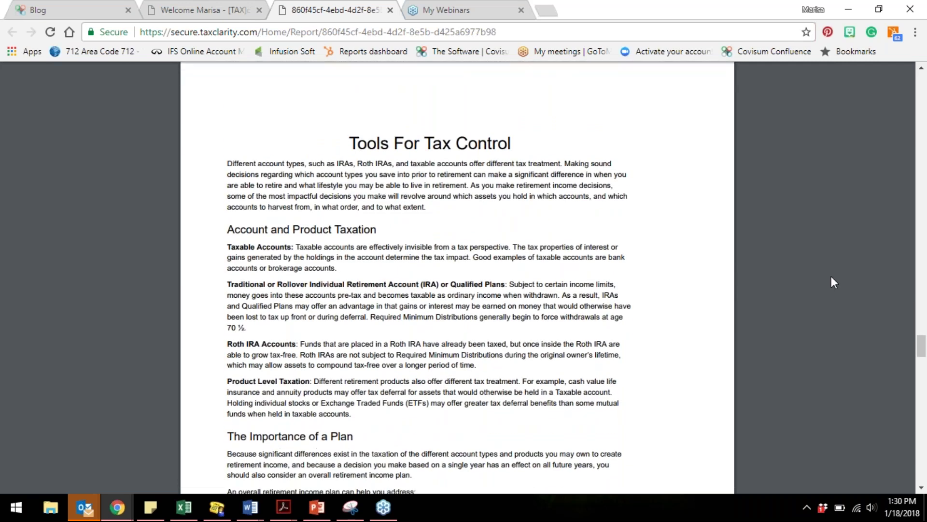
scroll(831, 278, "down", 2)
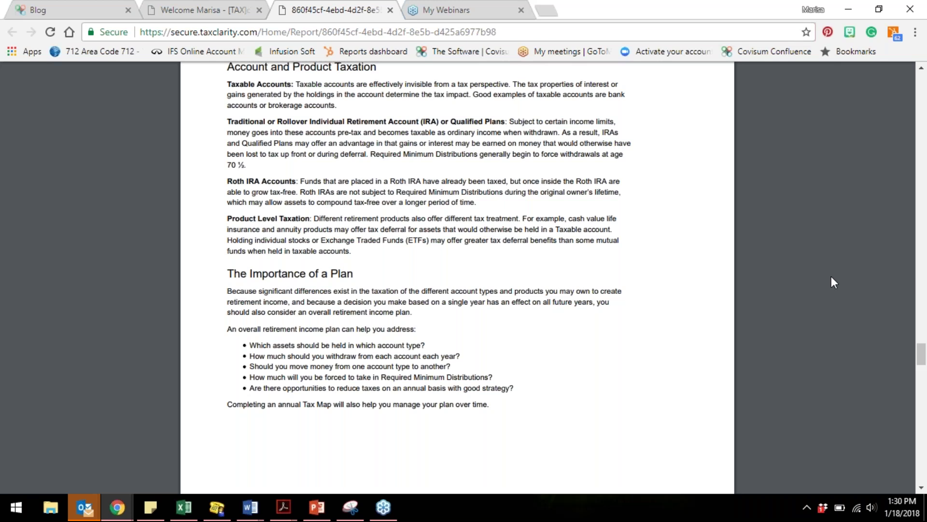
Go back from the report to the client's case and show the Ordinary Income rate map for Scenario 1.
left_click(184, 11)
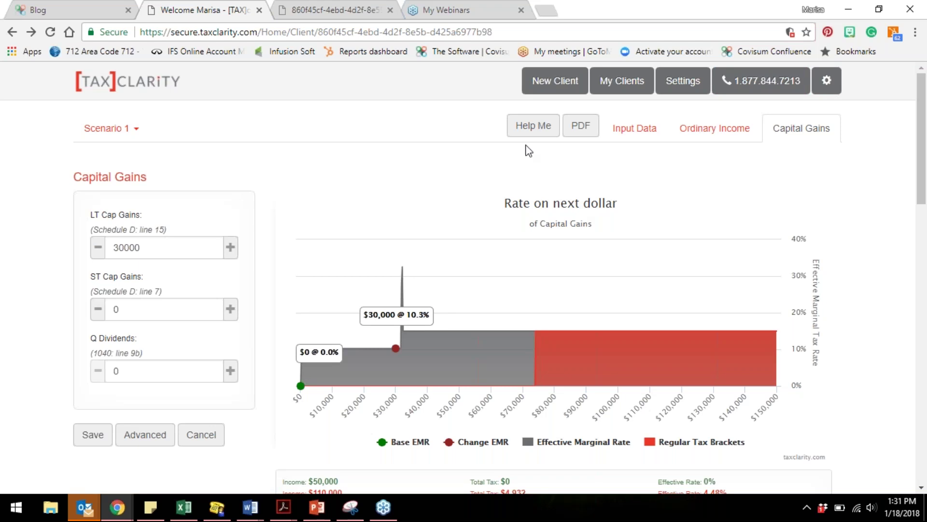
left_click(713, 128)
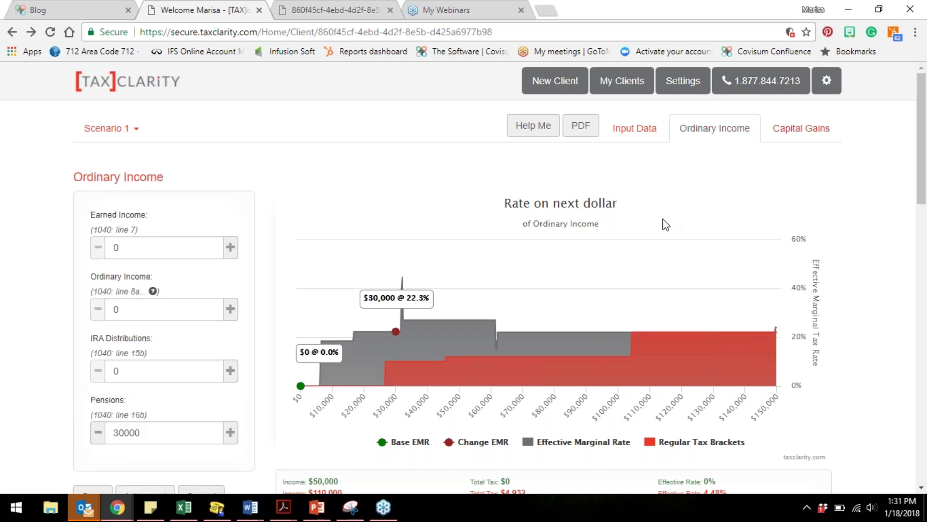
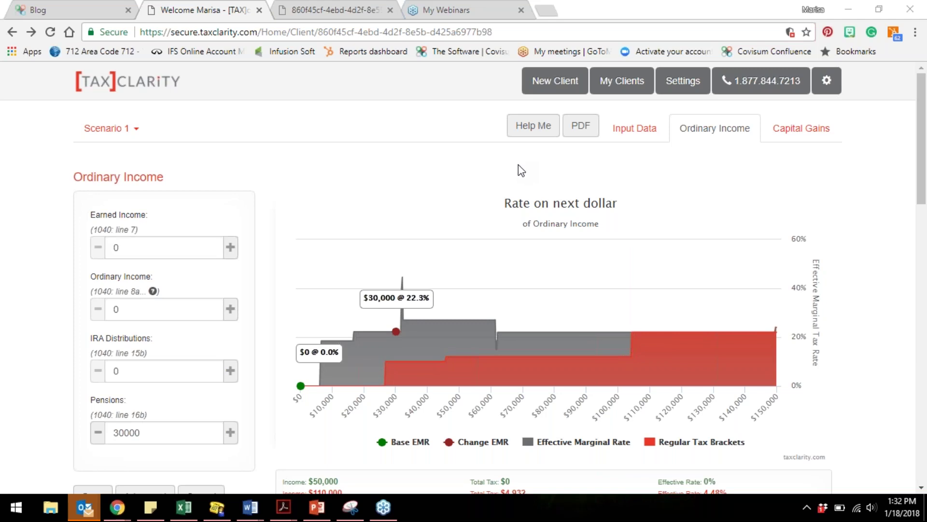
Open the account settings to show the report disclosure, training videos and resources, and dismiss the incoming mail notifications.
left_click(682, 84)
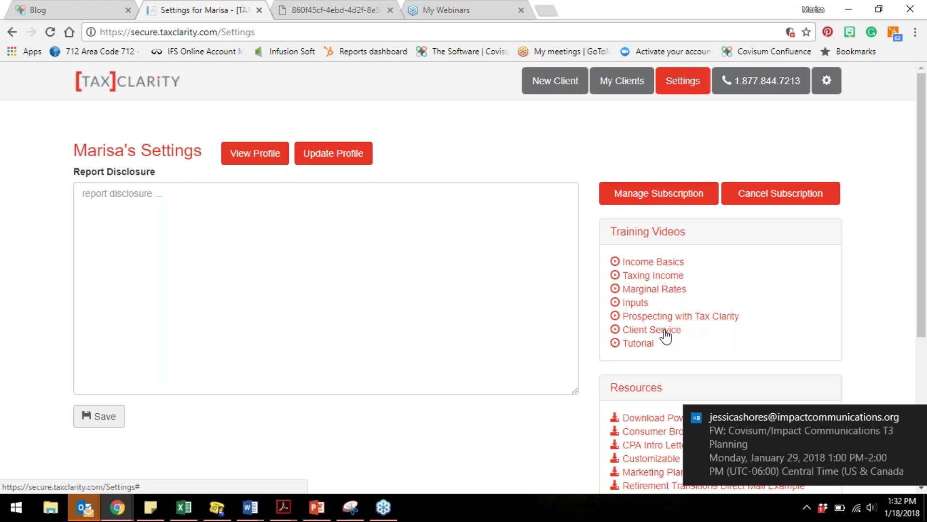
left_click(918, 420)
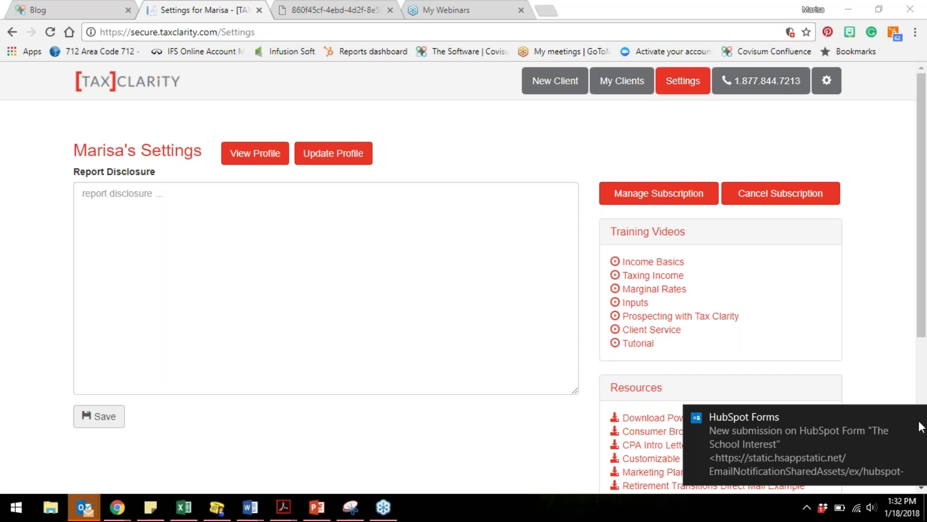
left_click(920, 425)
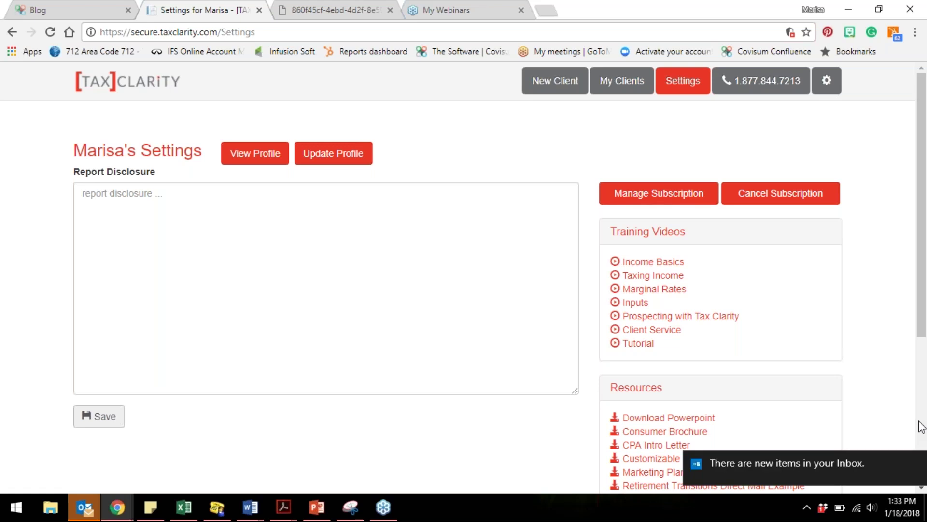
left_click(915, 463)
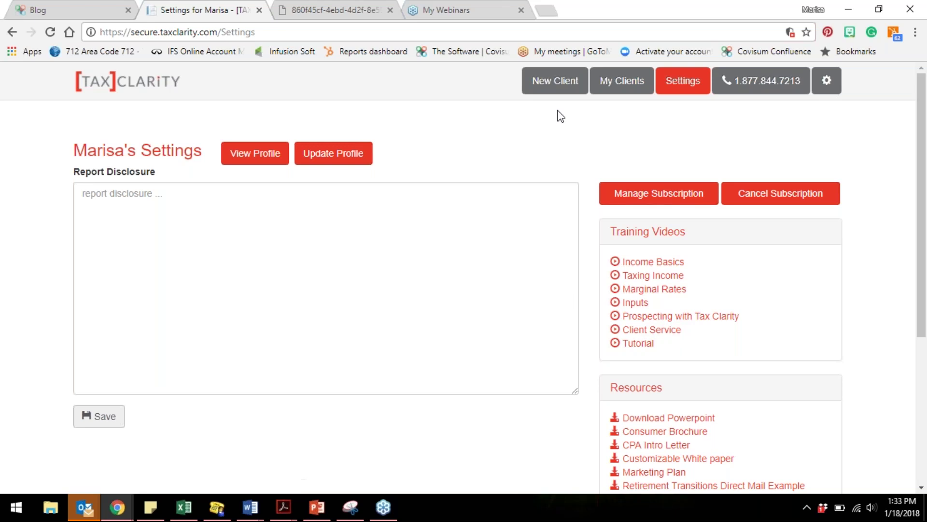
Start a new client case and close the Getting Started message.
left_click(555, 81)
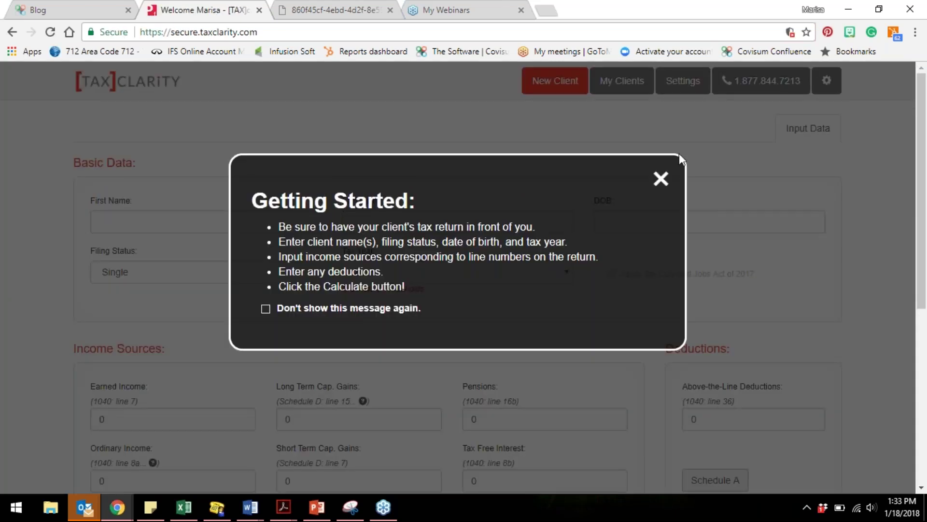
left_click(661, 179)
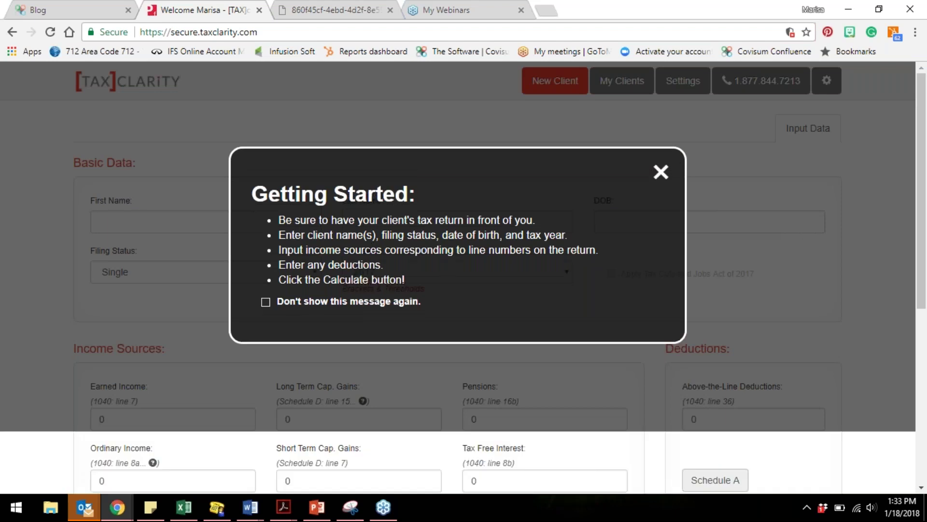